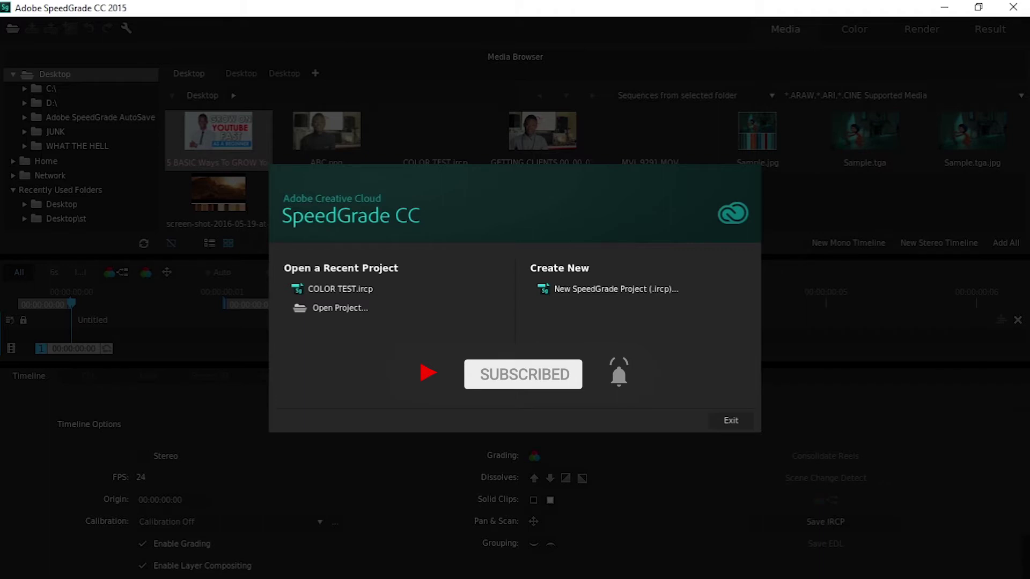
Create a new SpeedGrade project named 'Tutorial lut' and save it to the Desktop.
left_click(597, 286)
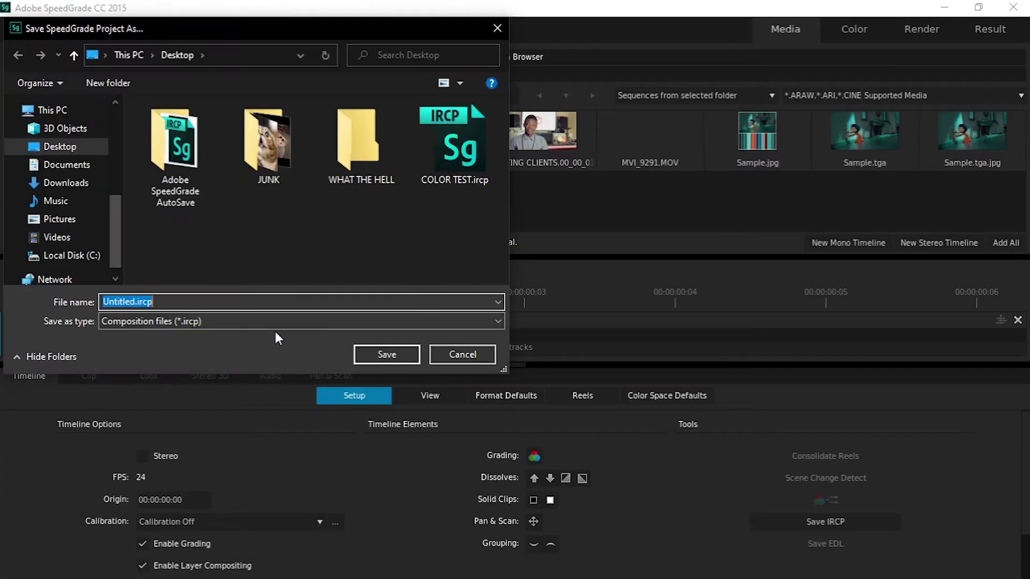
type("Tut")
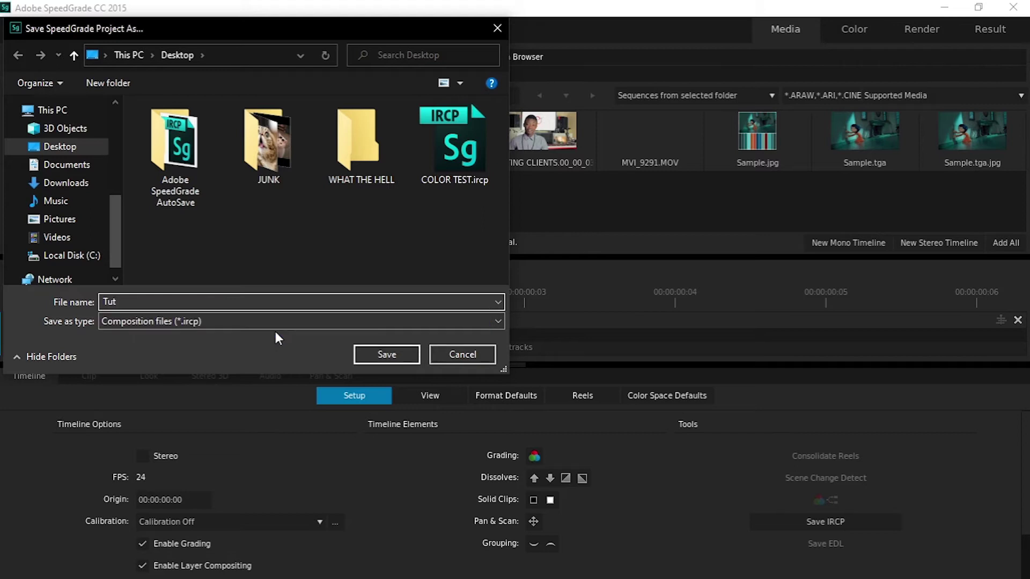
type("ol")
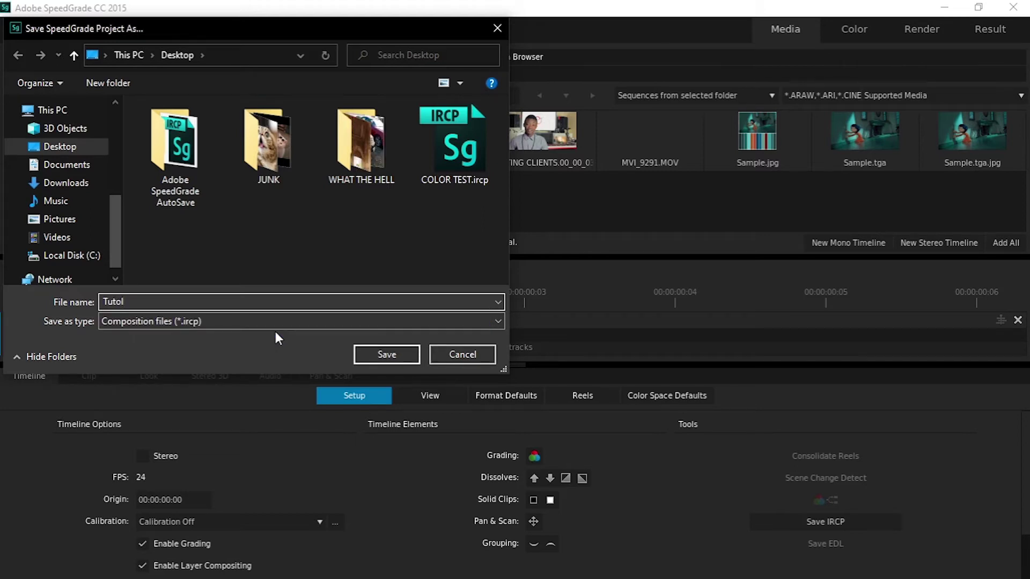
key("BackSpace")
type("rial lut")
left_click(361, 352)
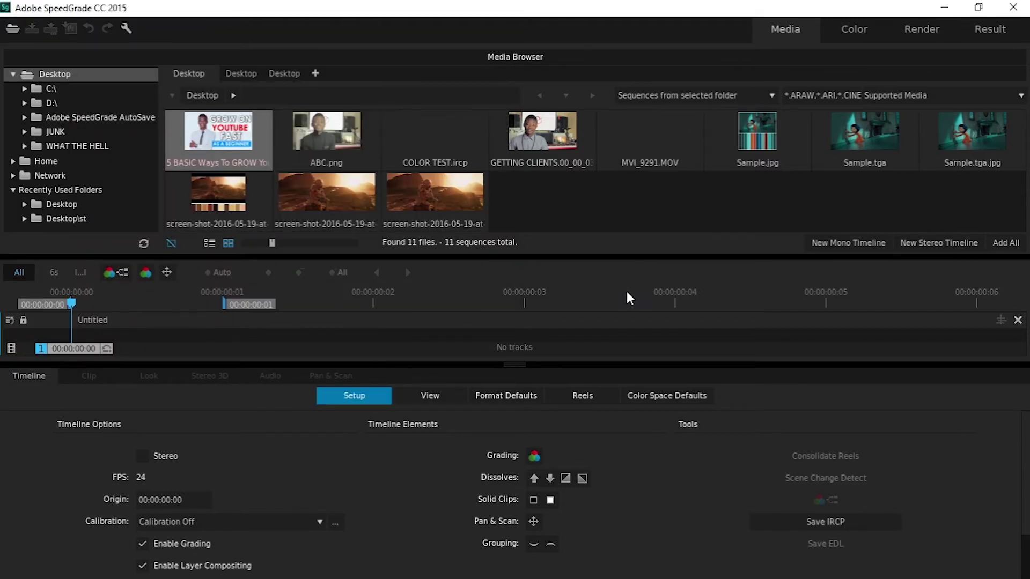
Add ABC.png to the timeline, switch to the Color tab, then minimize SpeedGrade.
left_click(333, 139)
left_click_drag(333, 140, 212, 324)
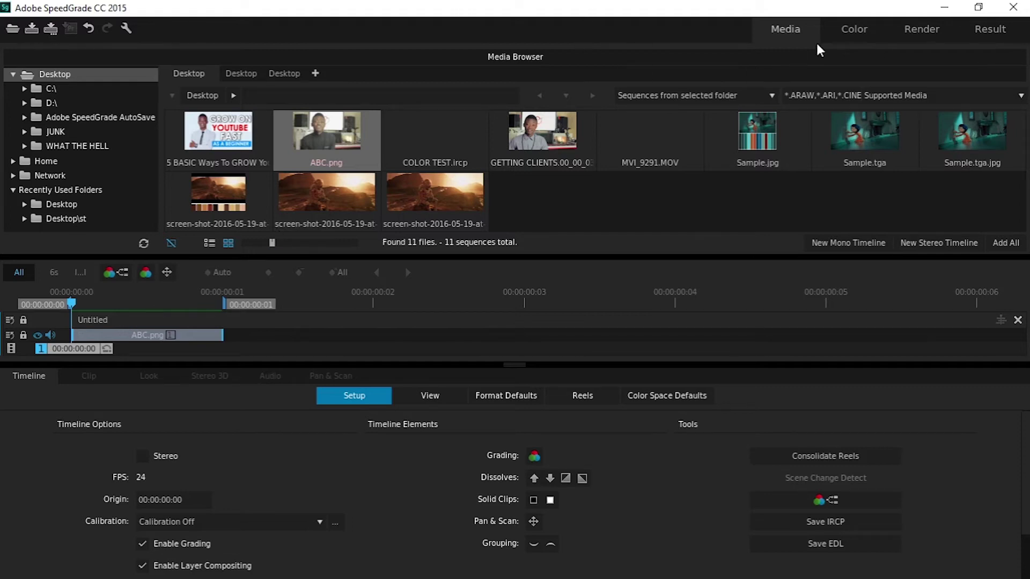
left_click(858, 32)
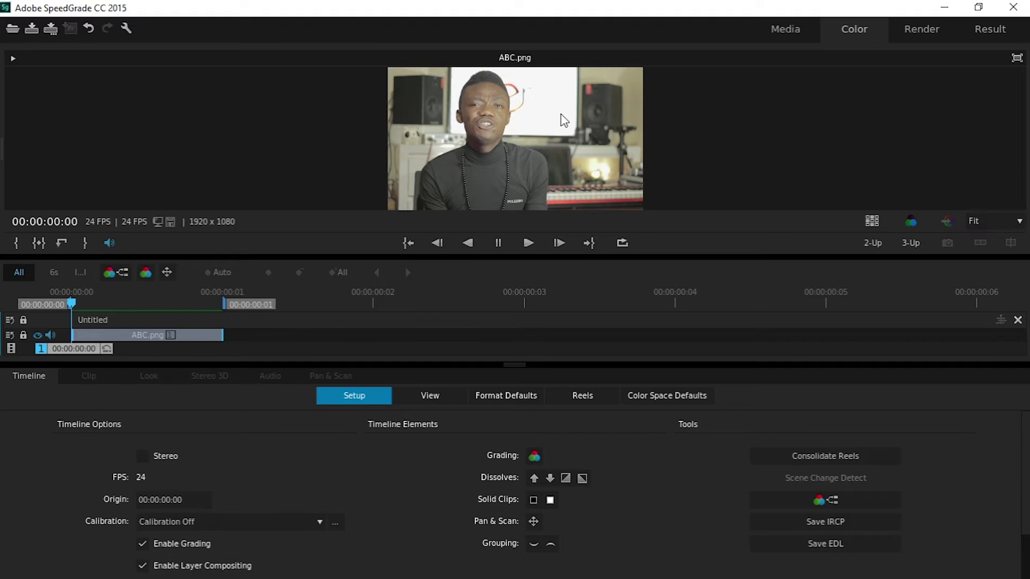
left_click(942, 7)
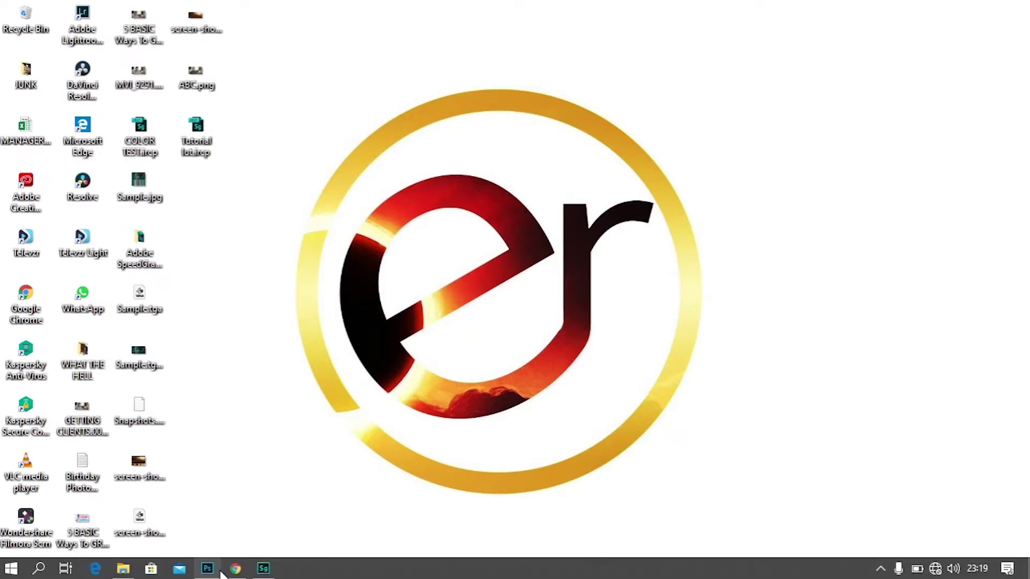
Bring up the 'movie color palette' Google Images results in Chrome and reselect the query.
left_click(236, 568)
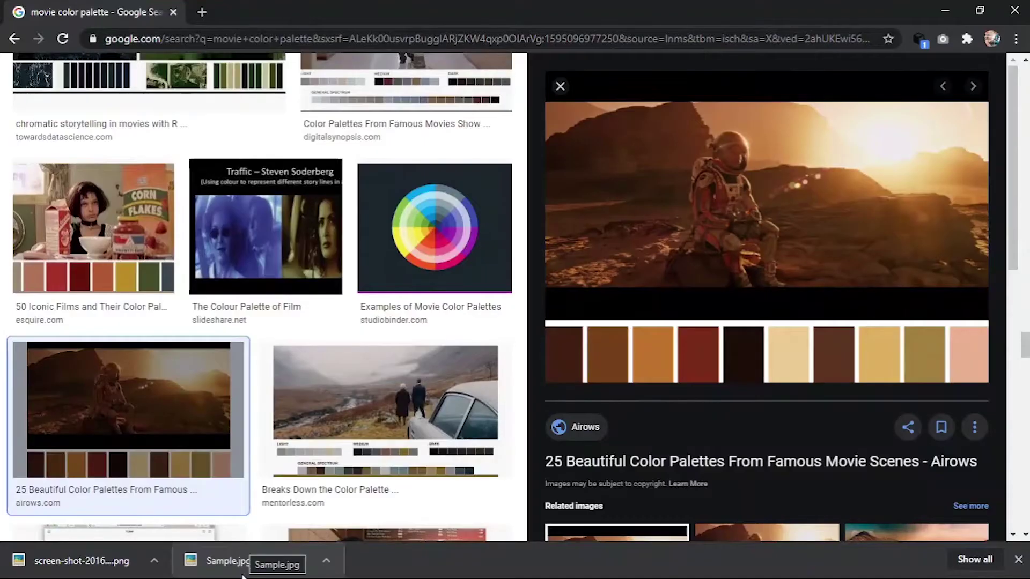
scroll(265, 278, "up", 8)
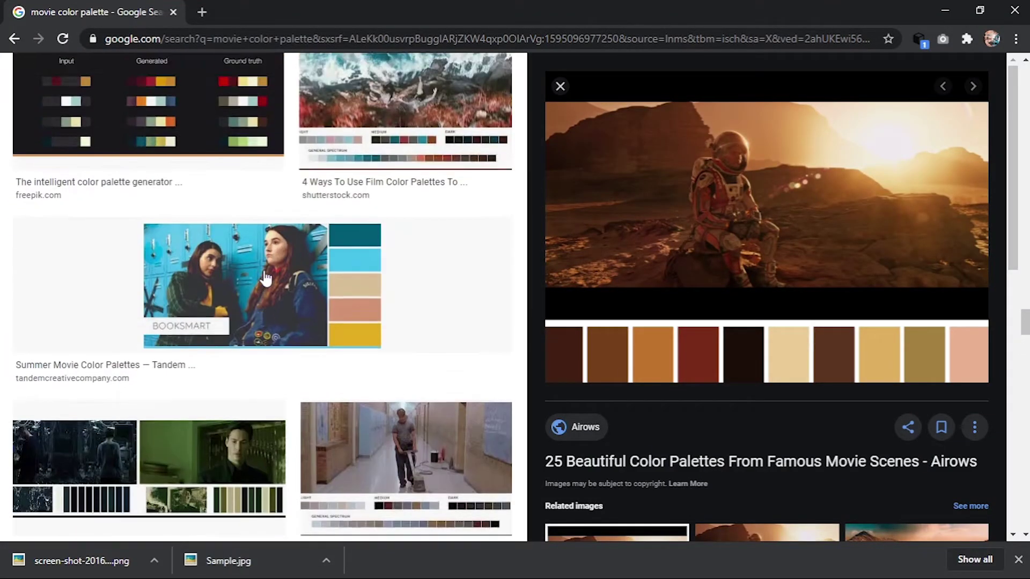
scroll(268, 266, "up", 12)
scroll(271, 257, "down", 11)
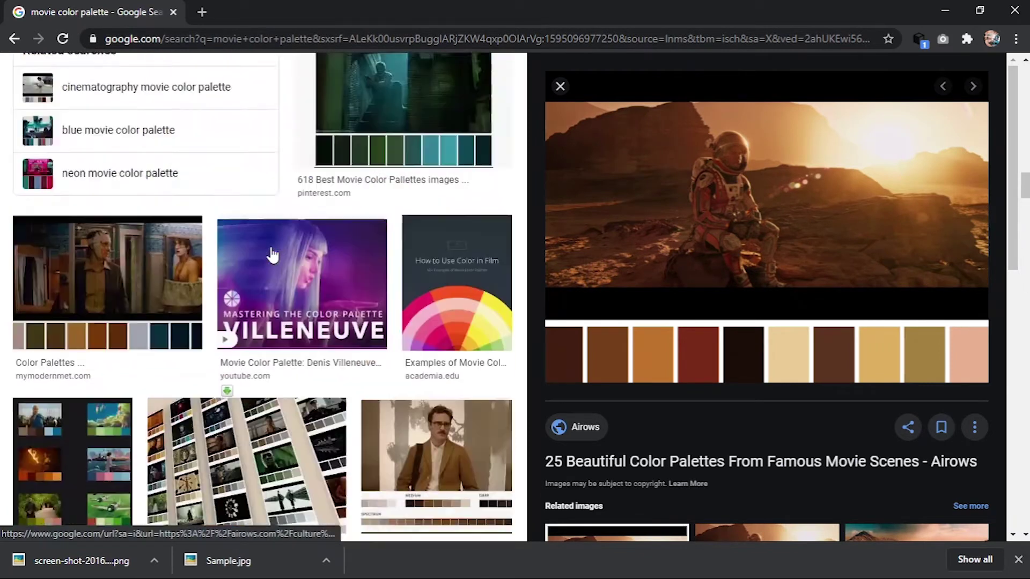
scroll(274, 252, "up", 15)
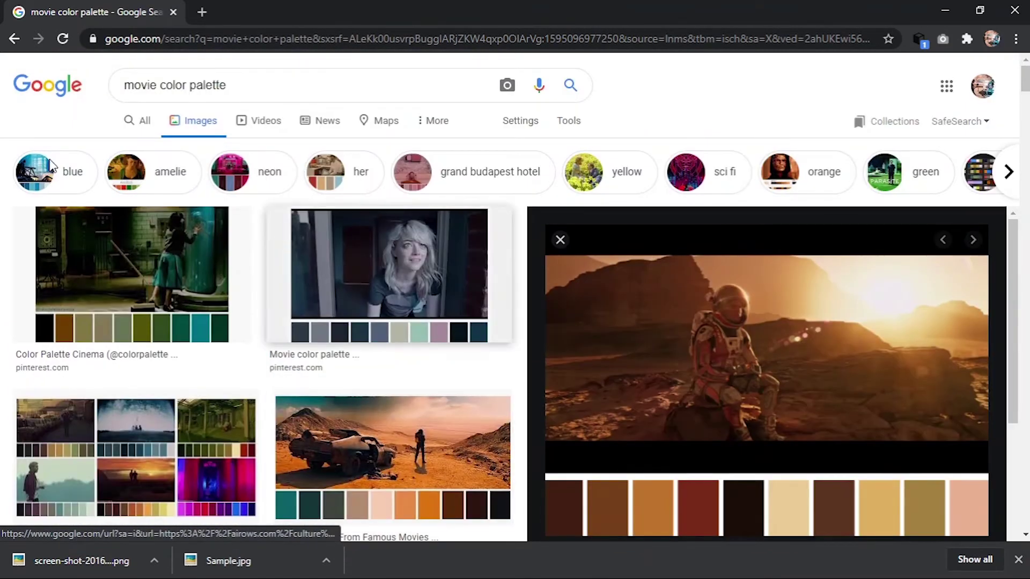
triple_click(129, 79)
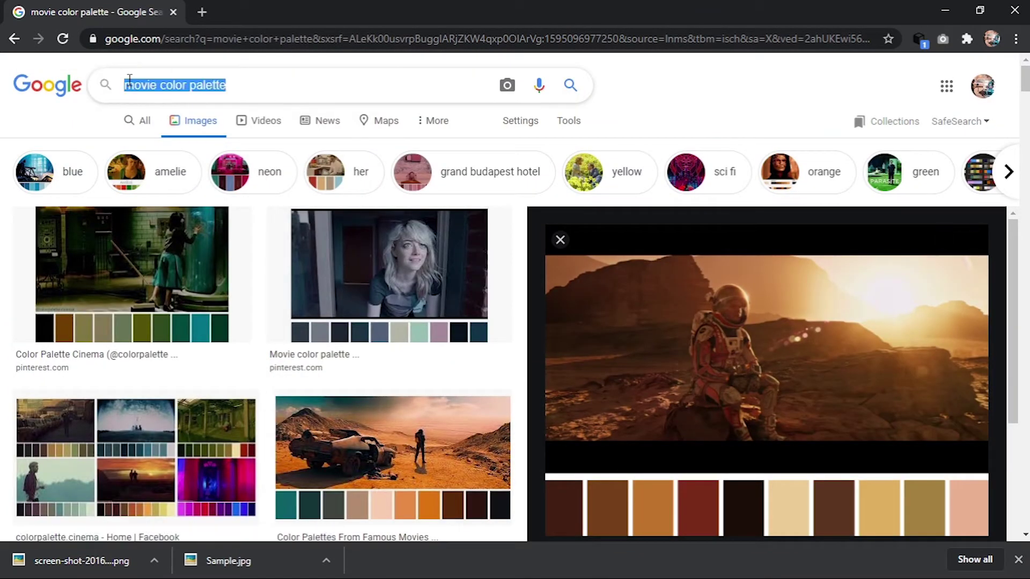
left_click(239, 84)
left_click_drag(239, 85, 110, 85)
left_click(261, 84)
Scroll through the movie color palette image results, then minimize Chrome.
scroll(397, 354, "down", 7)
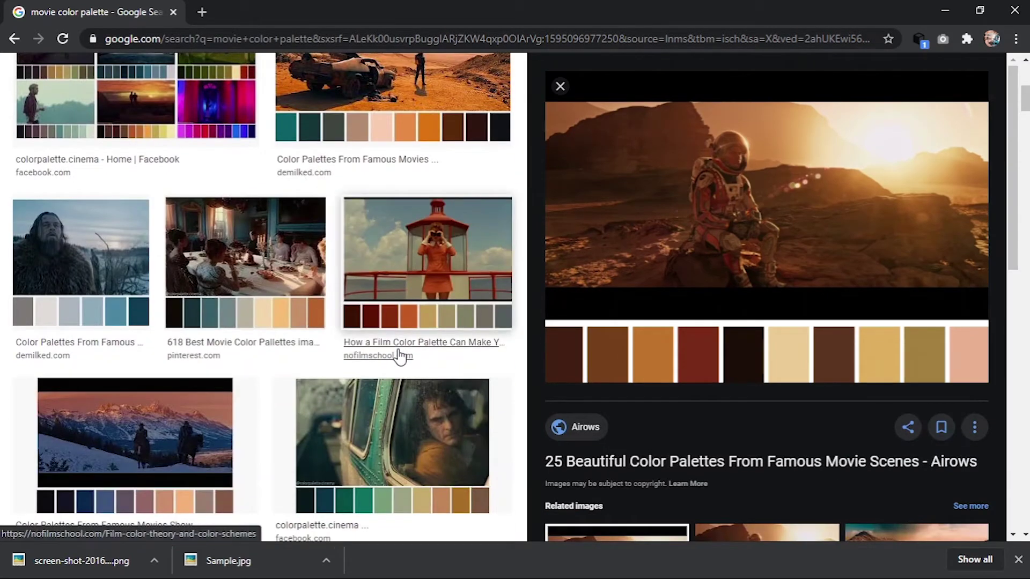
scroll(436, 342, "down", 4)
scroll(437, 341, "up", 4)
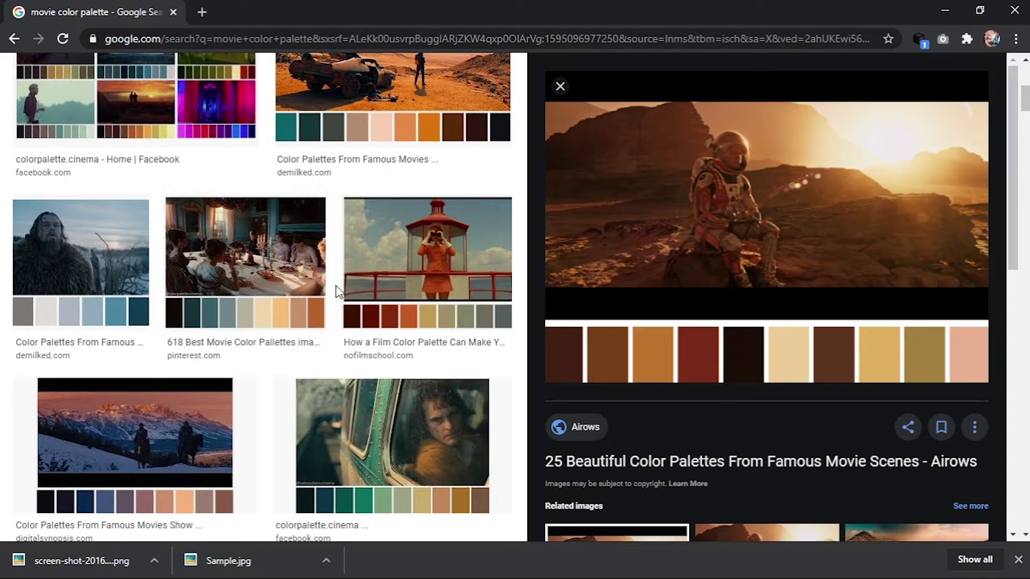
scroll(370, 276, "down", 2)
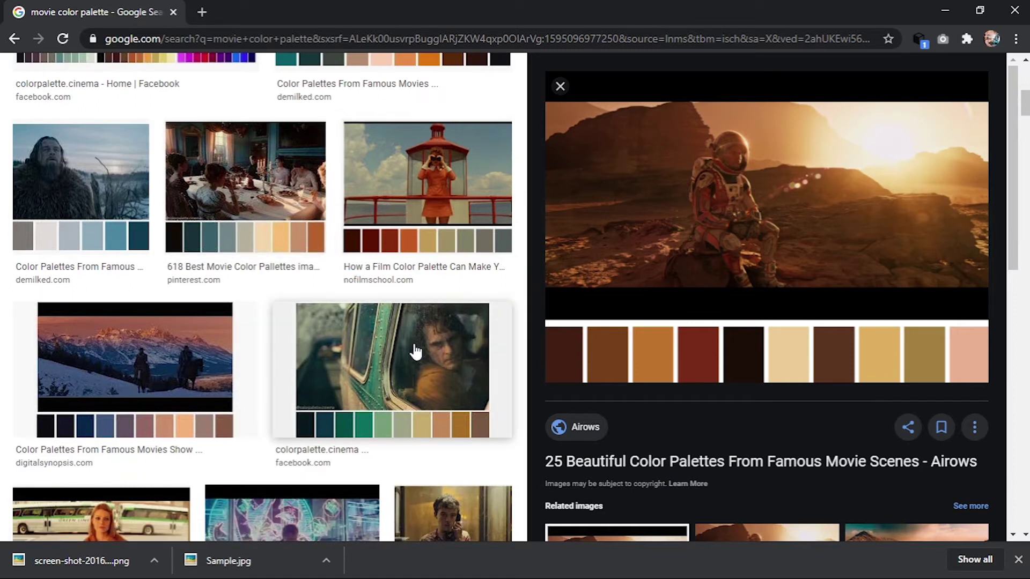
scroll(425, 338, "down", 2)
scroll(425, 338, "down", 3)
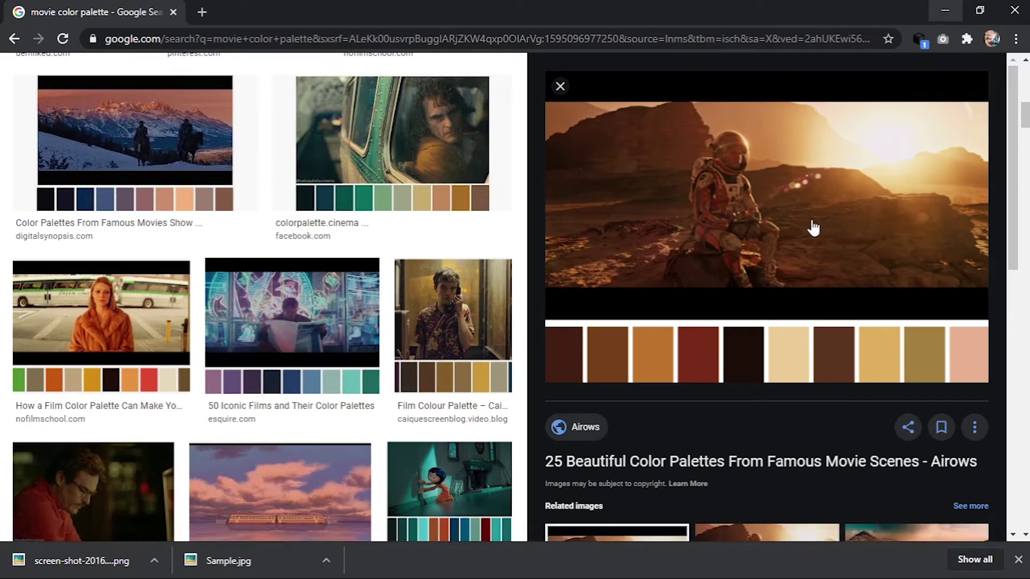
left_click(945, 10)
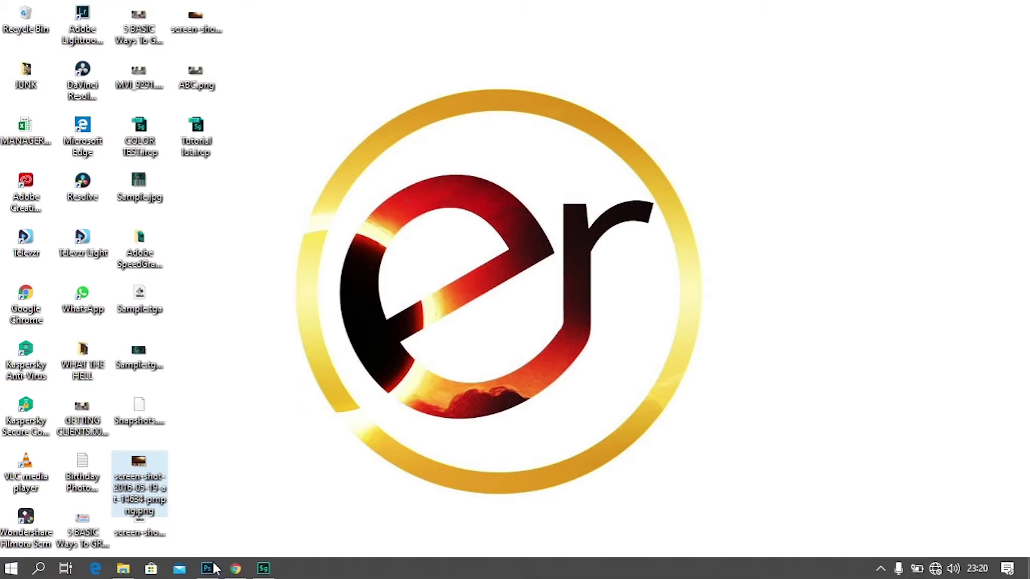
In Photoshop, undo the crop to view the full reference screenshot, then redo the crop.
left_click(208, 569)
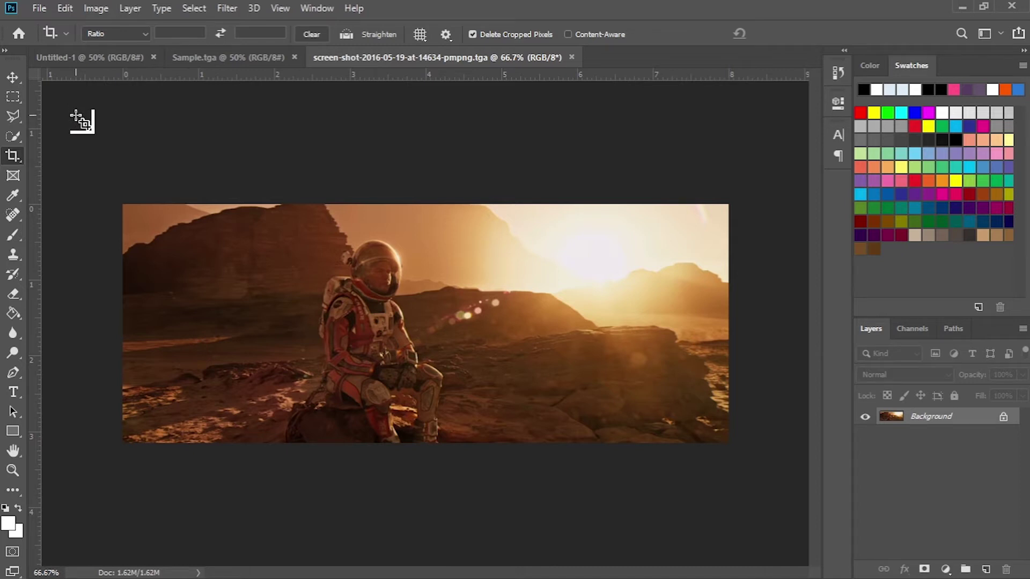
key("ctrl")
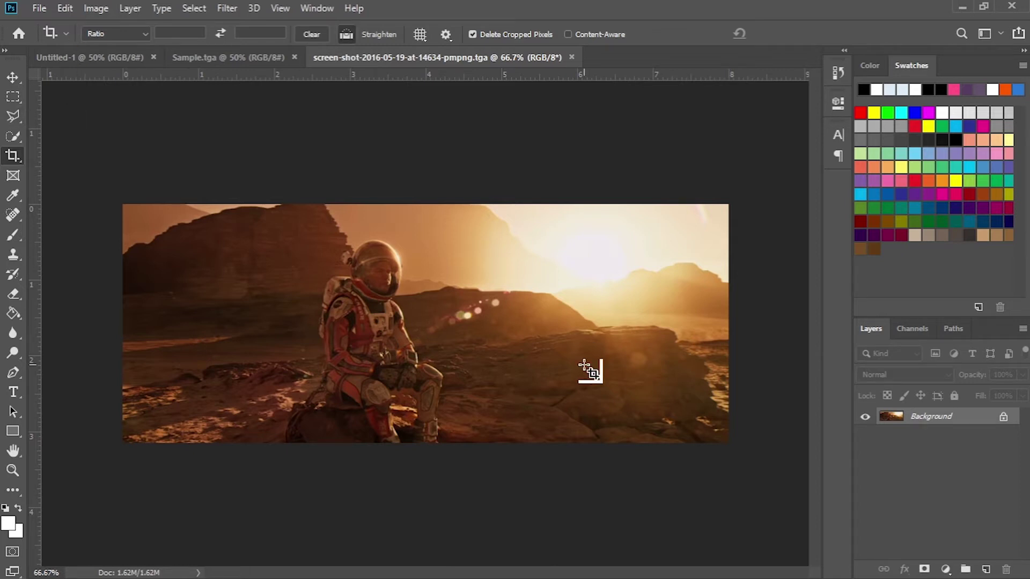
key("ctrl+z")
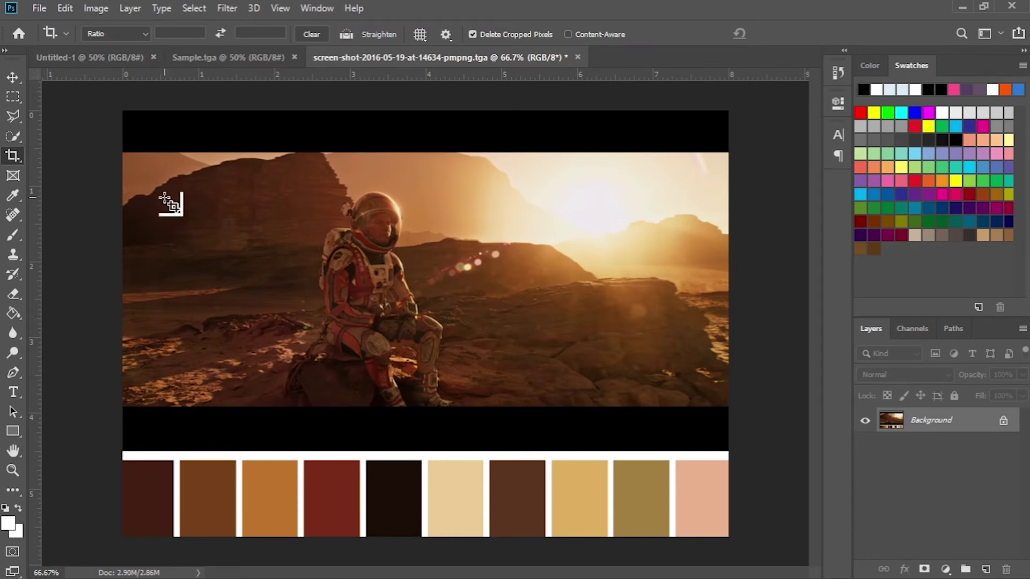
left_click(68, 7)
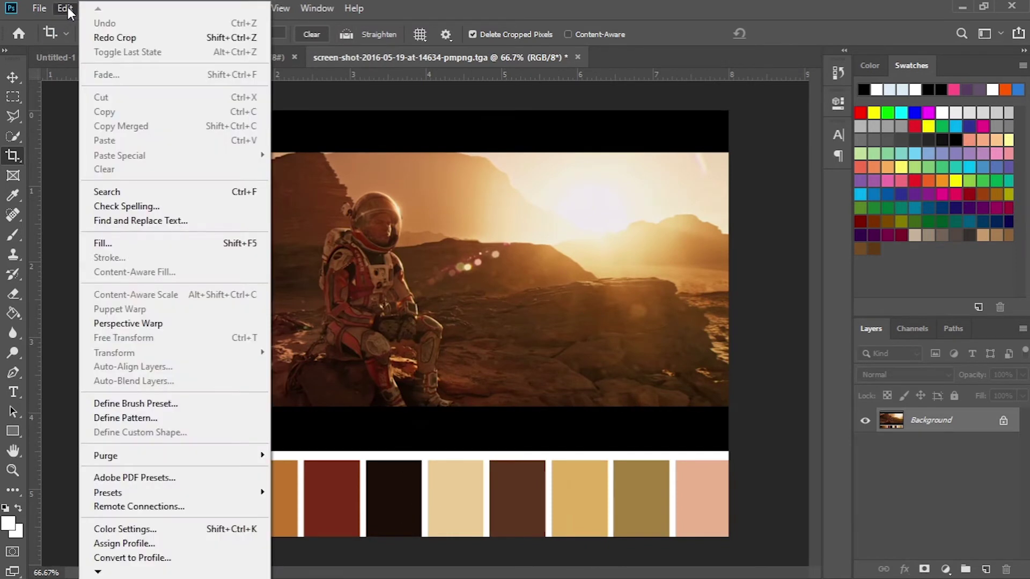
left_click(108, 37)
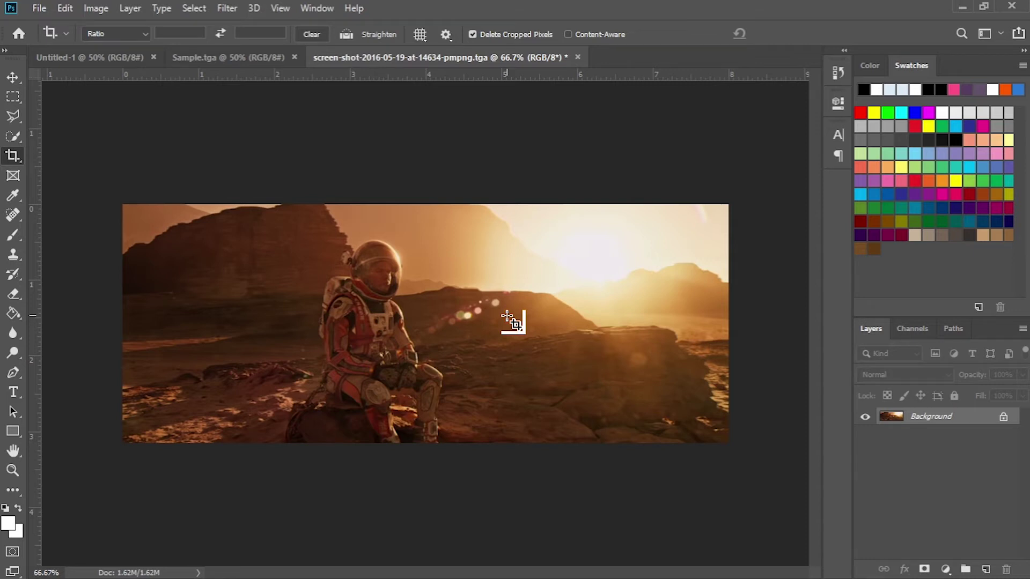
left_click(37, 10)
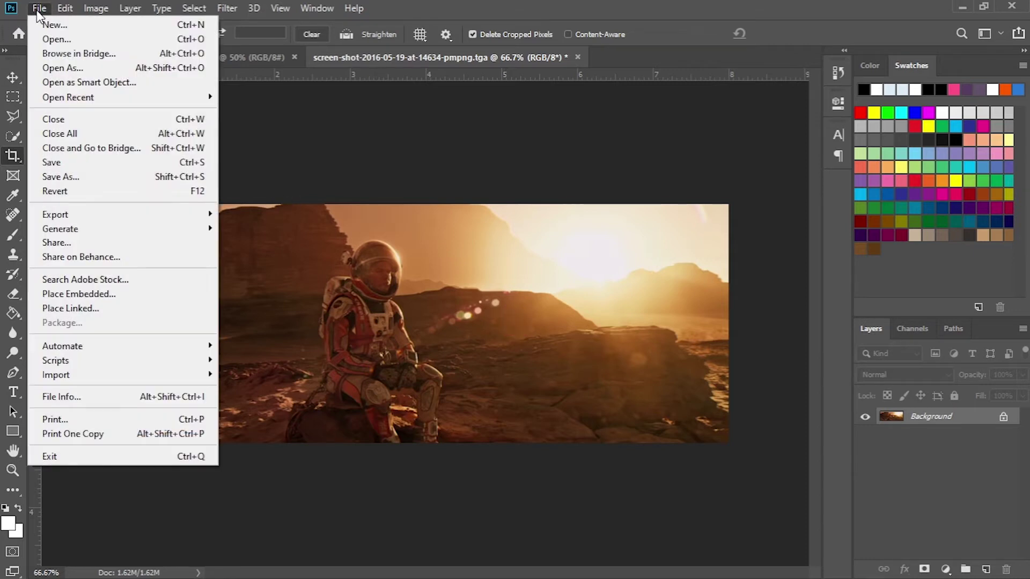
left_click(163, 177)
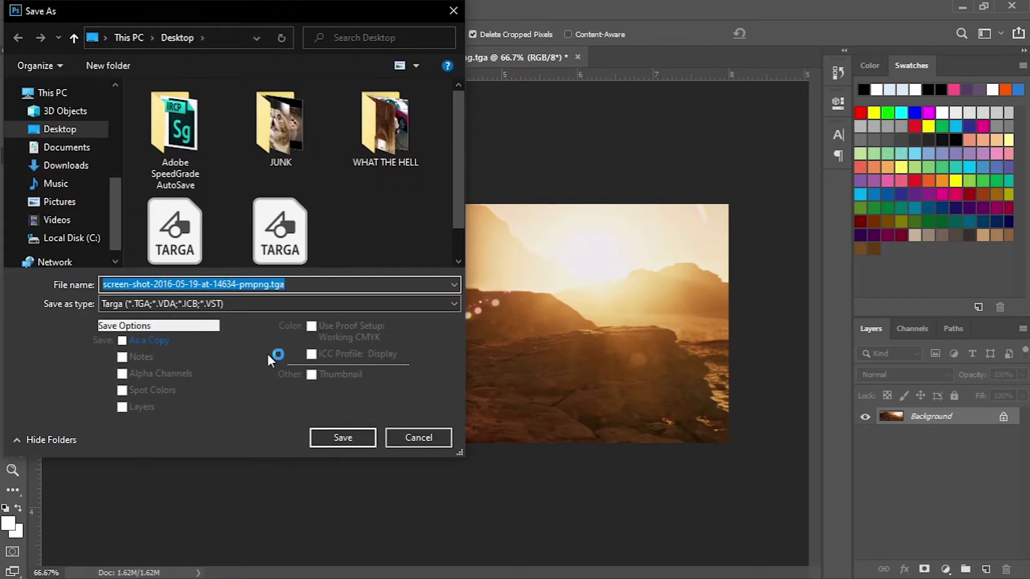
left_click(279, 303)
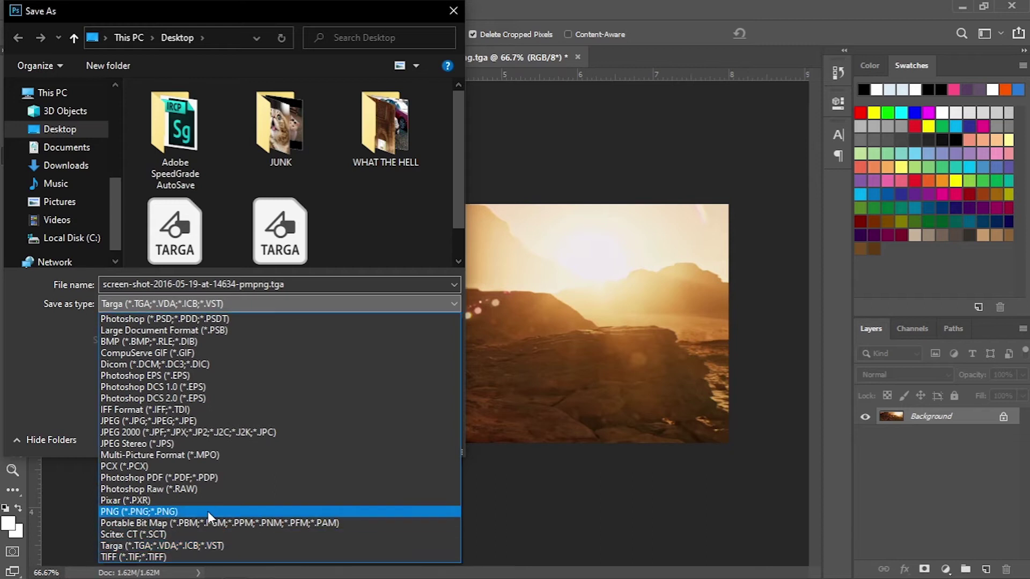
left_click(226, 545)
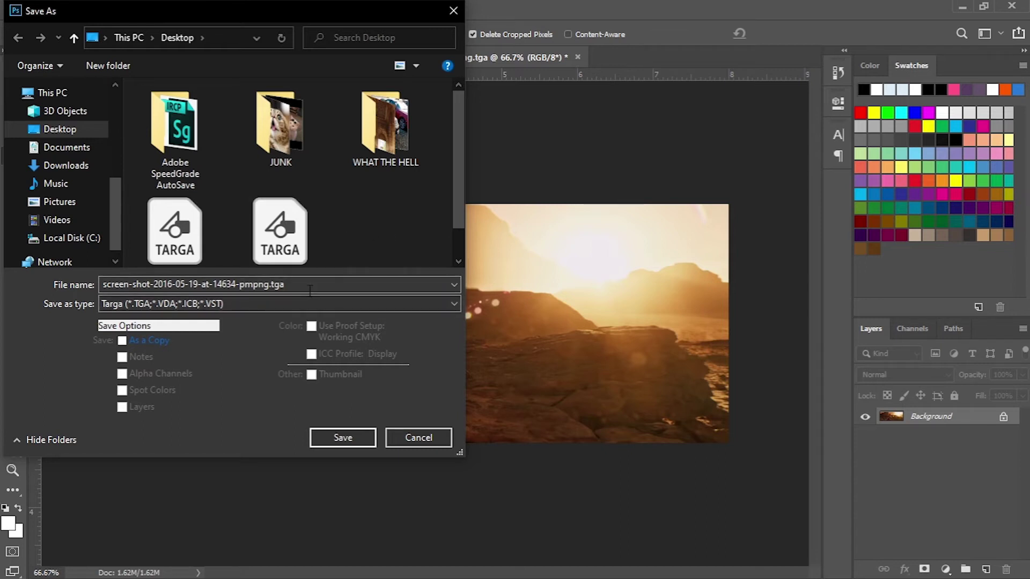
left_click(436, 443)
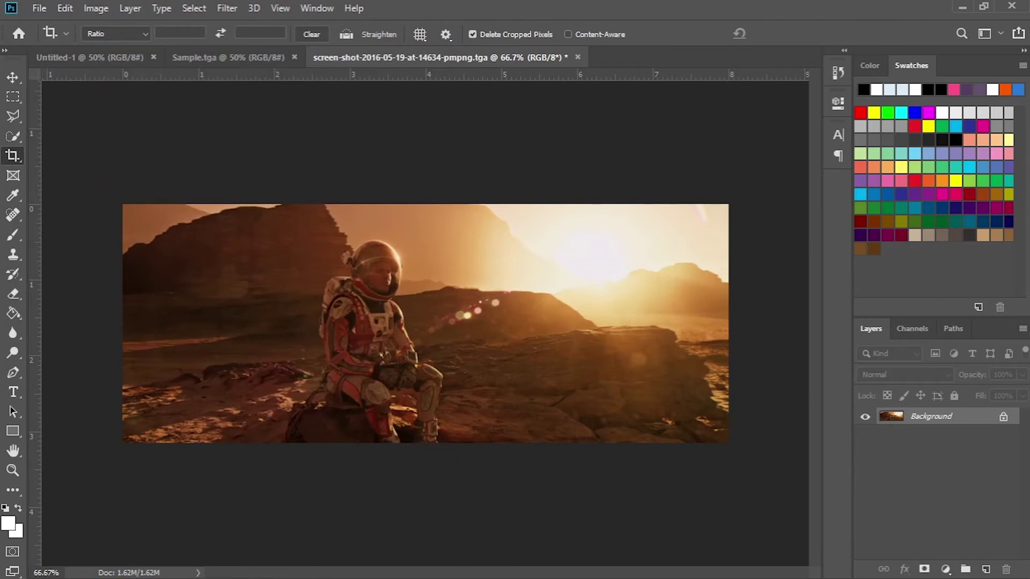
left_click(962, 8)
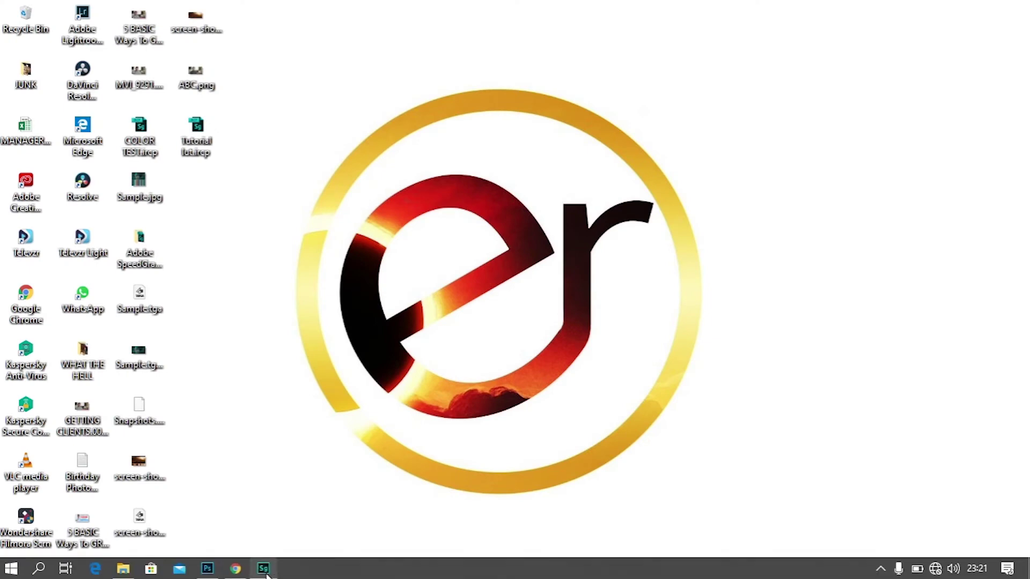
Back in SpeedGrade, select the ABC.png clip and show the Look panel with its snapshots.
left_click(265, 568)
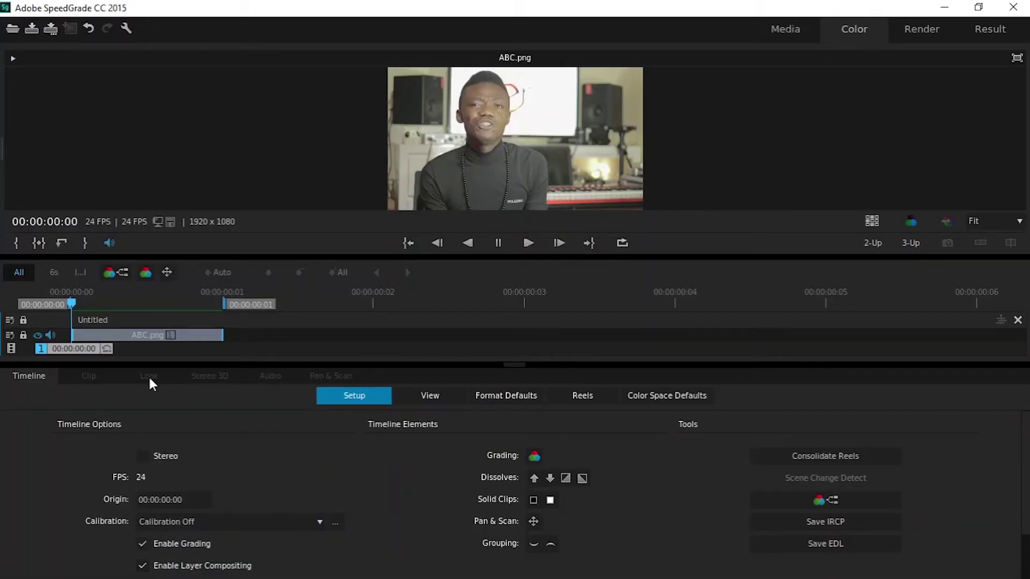
left_click(184, 333)
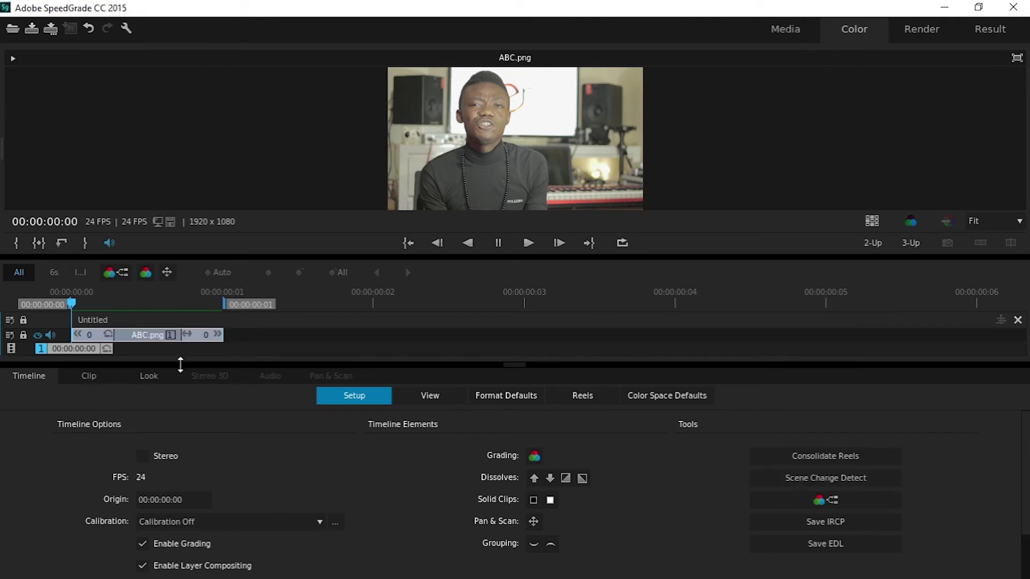
left_click(145, 377)
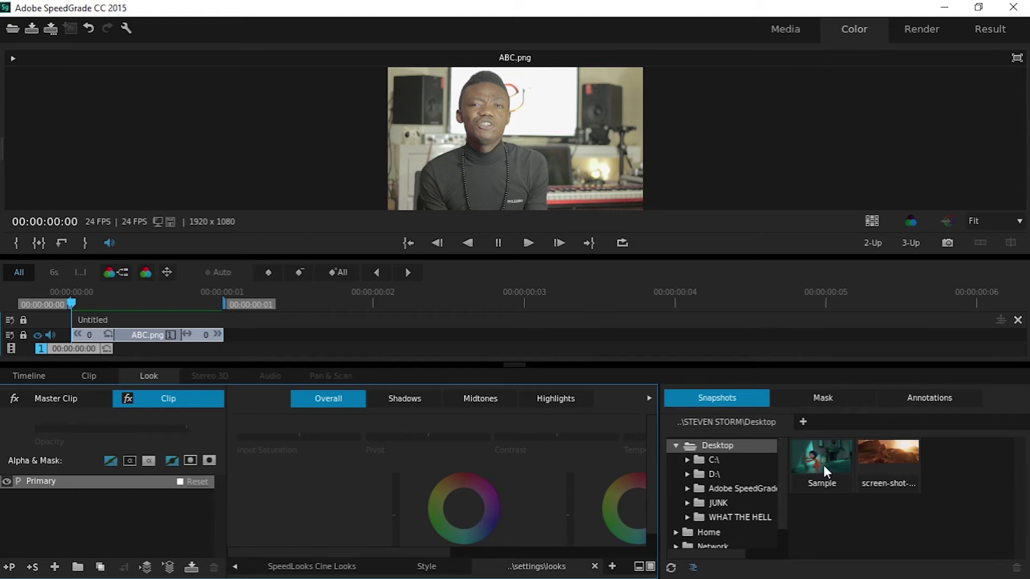
Display the screen-shot desert reference snapshot beside ABC.png in the viewer.
left_click(906, 460)
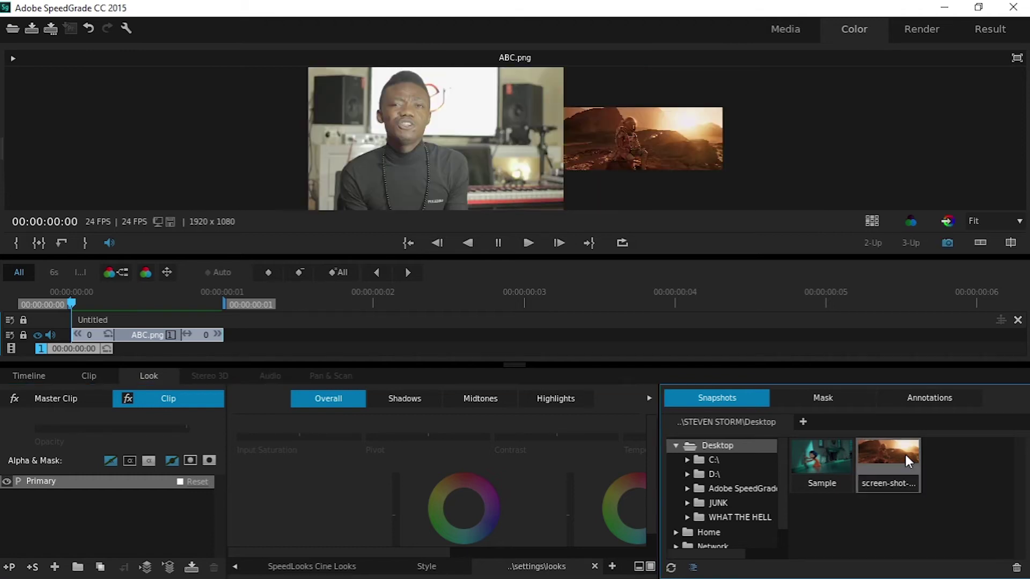
Auto color match ABC.png to the desert snapshot using Match look to master playhead.
left_click(948, 221)
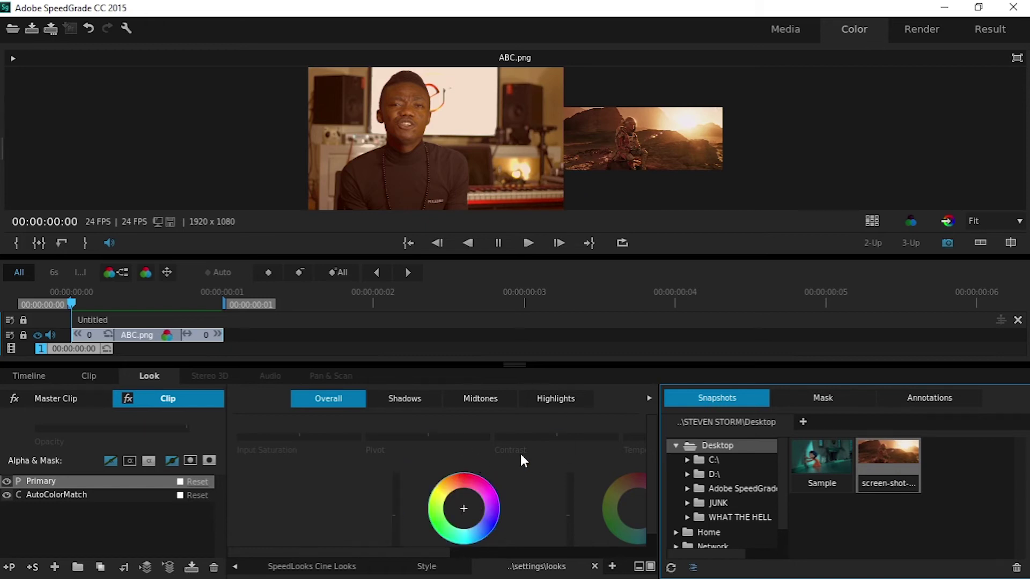
Scroll the Look panel, set Final Saturation to 0.78, and slightly shift the Temperature wheel.
left_click_drag(316, 553, 455, 553)
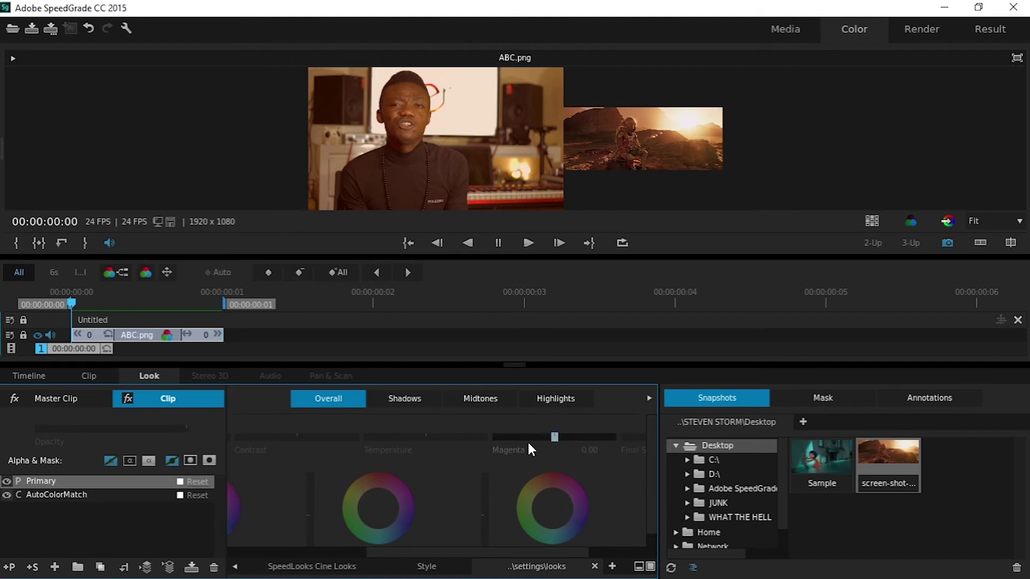
left_click_drag(406, 551, 485, 558)
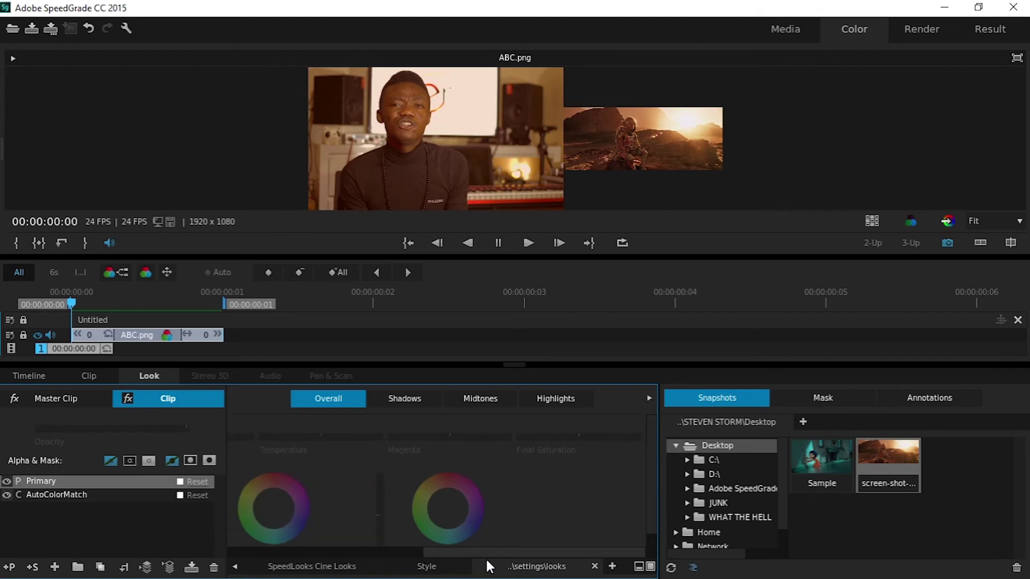
left_click_drag(577, 433, 564, 434)
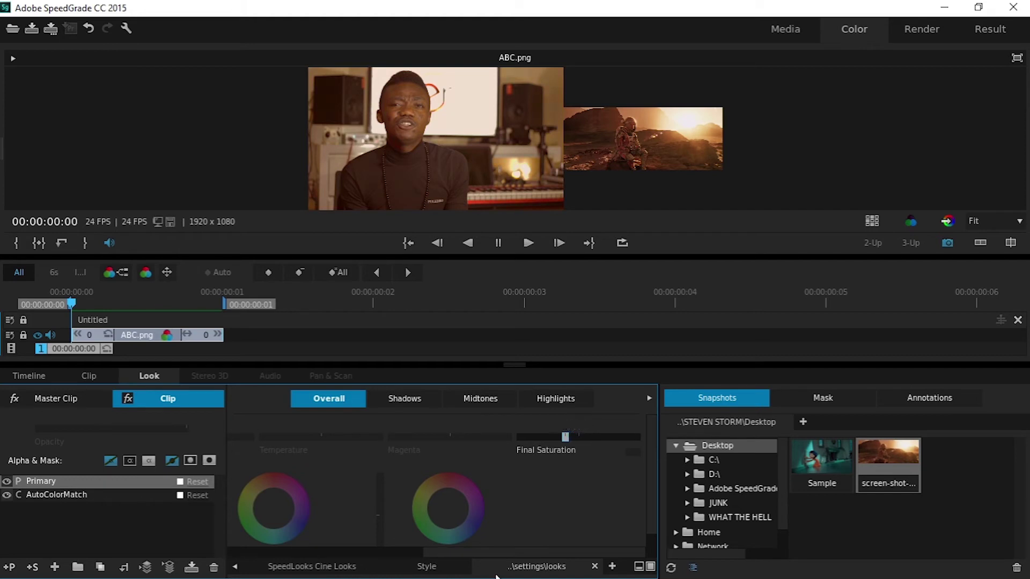
left_click_drag(481, 552, 244, 549)
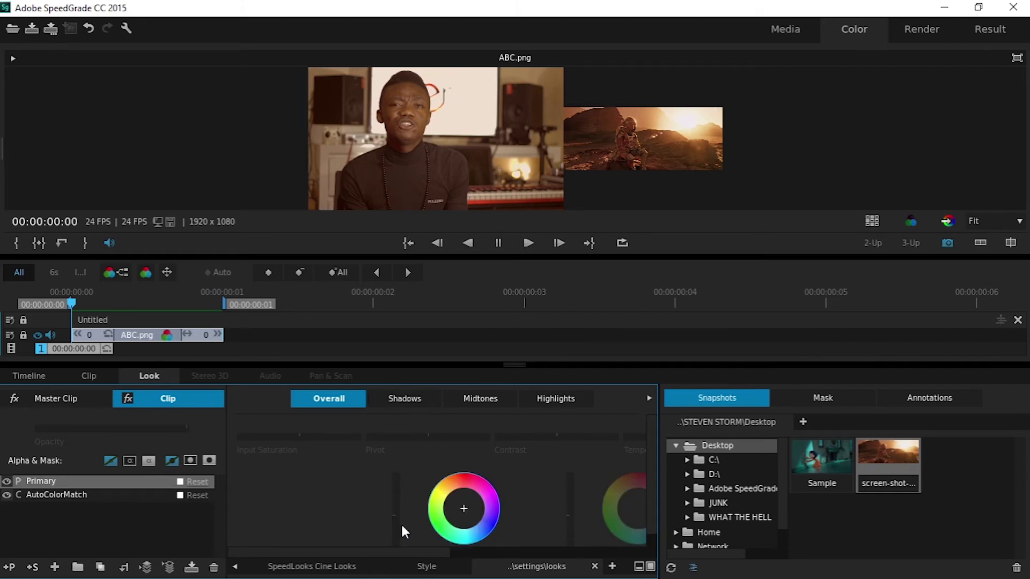
left_click_drag(381, 551, 462, 554)
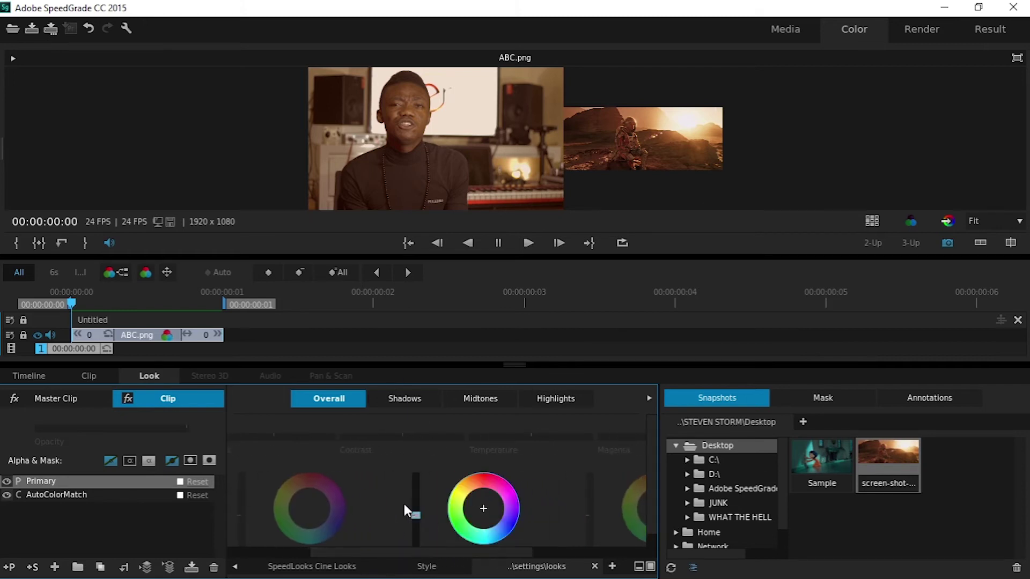
left_click_drag(417, 514, 416, 507)
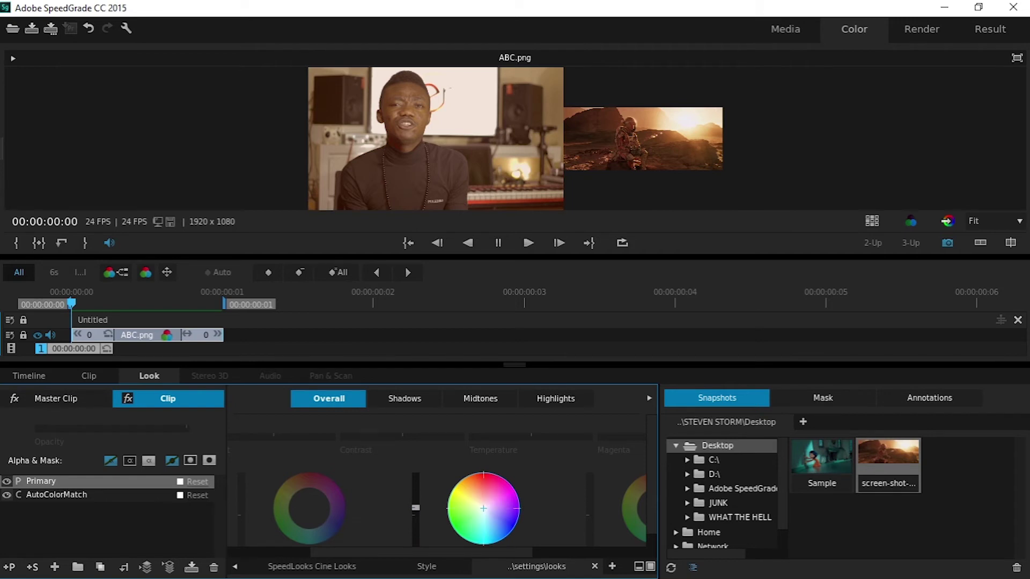
left_click_drag(485, 508, 486, 510)
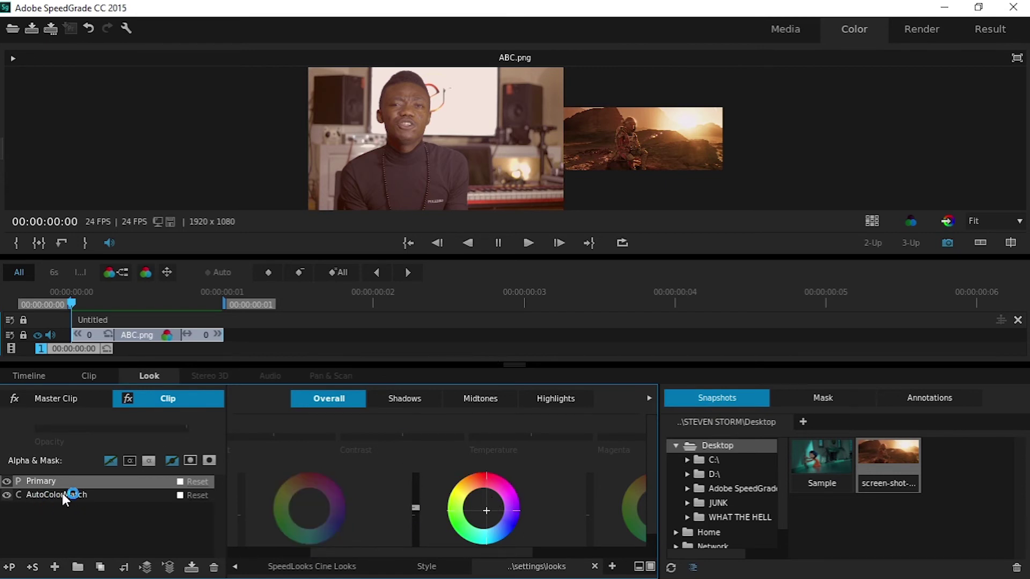
Toggle the AutoColorMatch layer's visibility repeatedly to compare the clip with and without it.
left_click(7, 496)
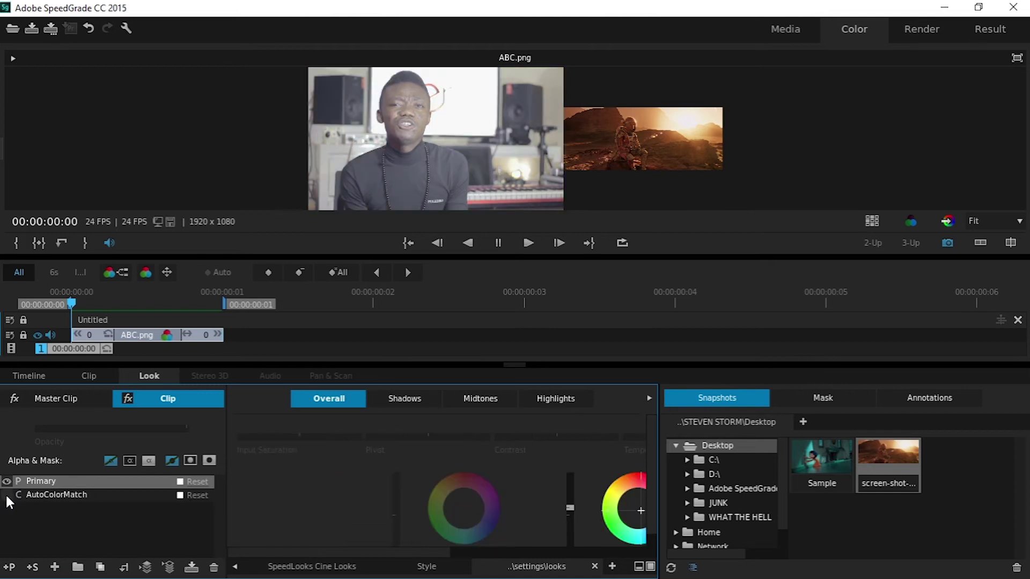
left_click(7, 495)
left_click(7, 495)
left_click(7, 495)
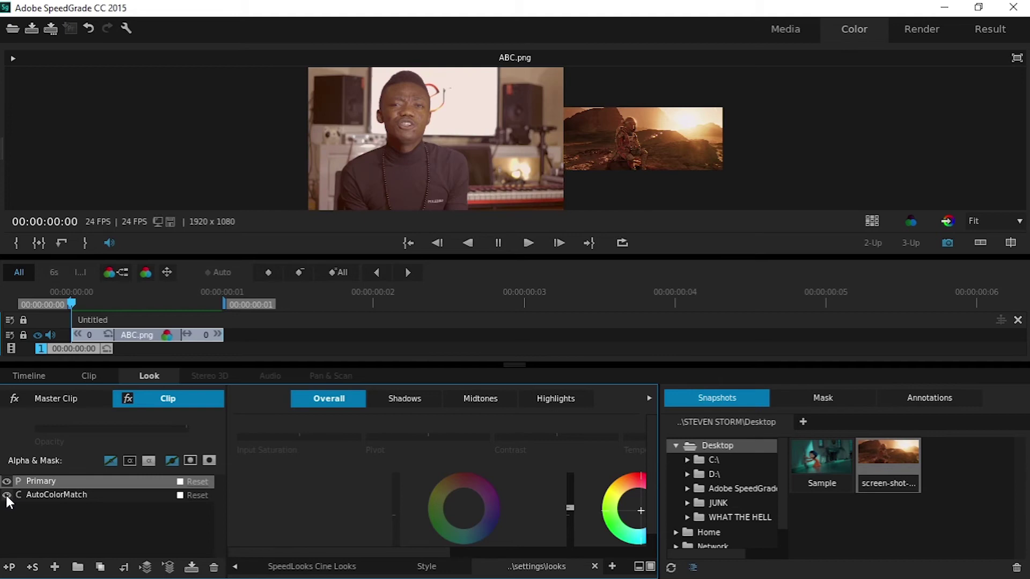
left_click(7, 496)
left_click(7, 496)
left_click(7, 495)
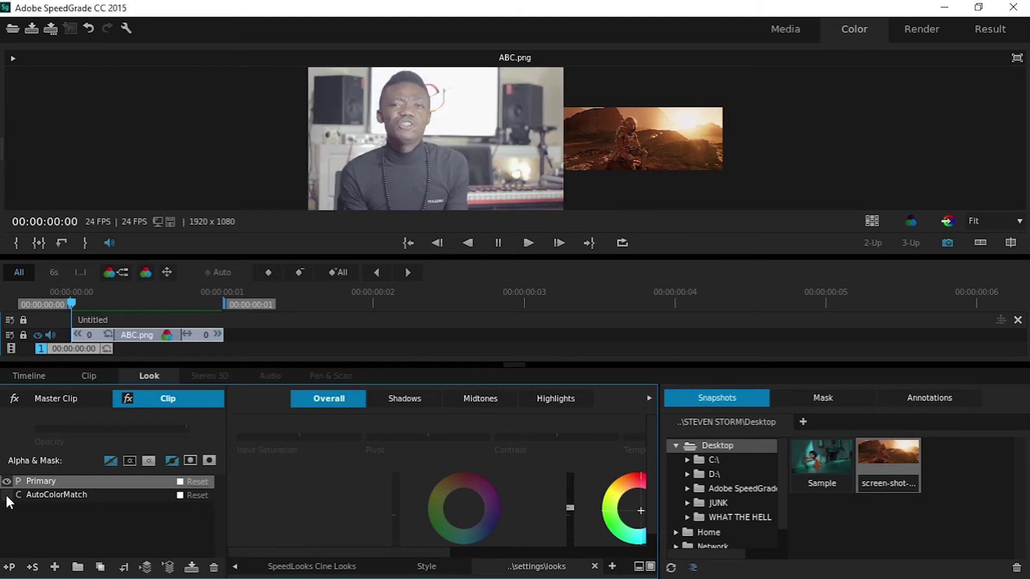
left_click(7, 496)
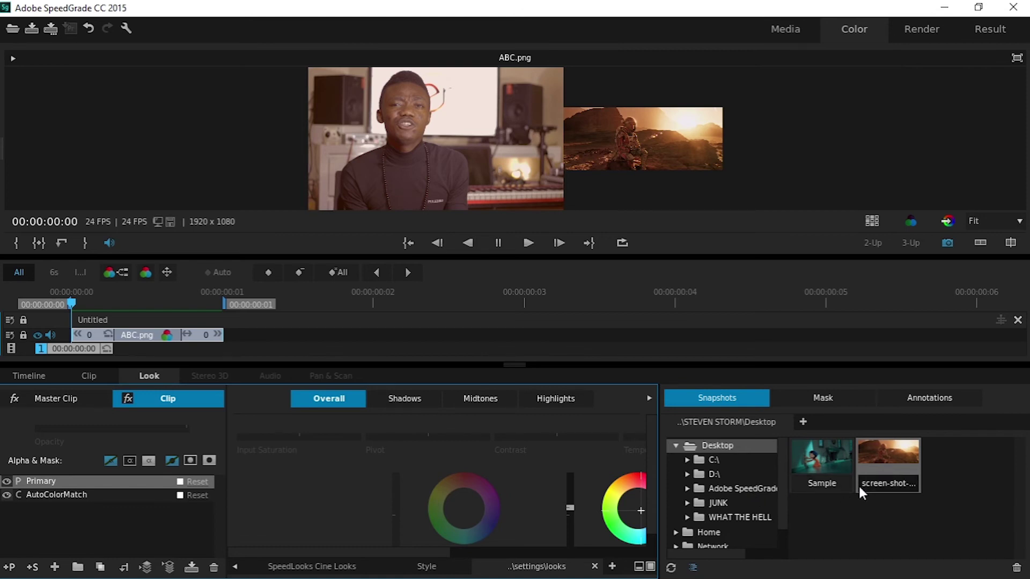
Undo and redo the colour match to compare, ending with the match undone.
key("ctrl+z")
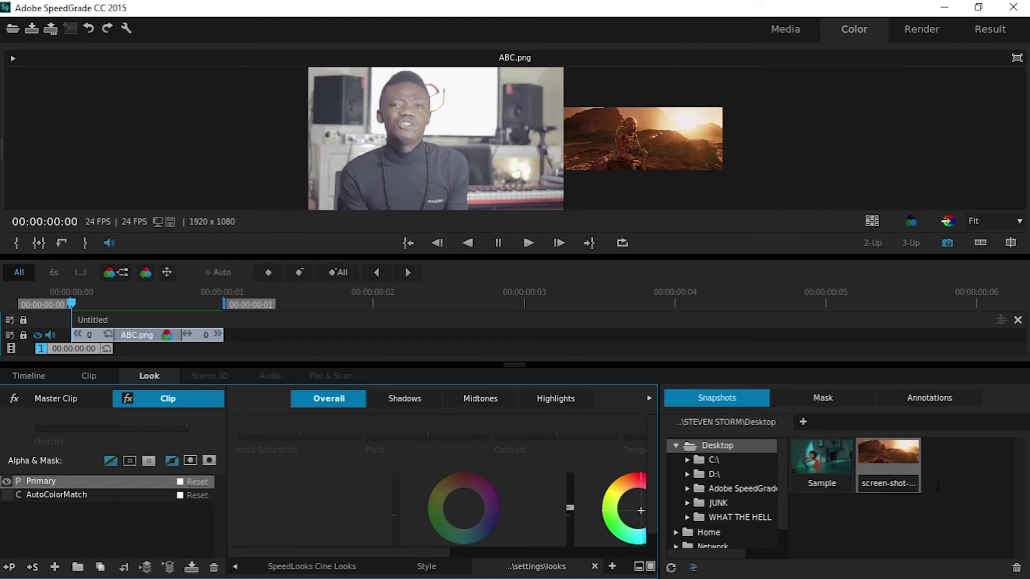
key("ctrl+shift+z")
key("ctrl+z")
key("ctrl+shift+z")
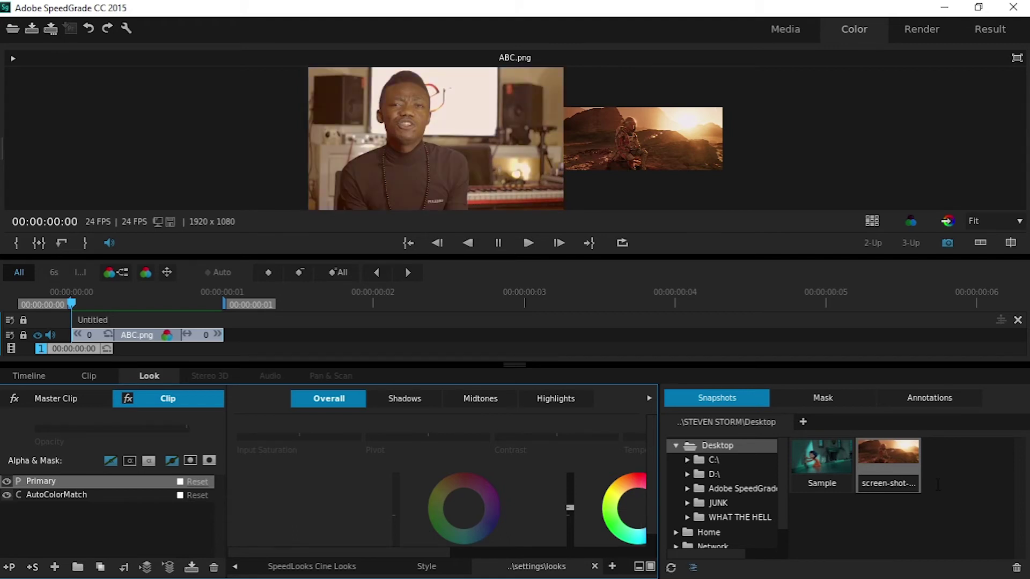
key("ctrl+z")
key("ctrl+z")
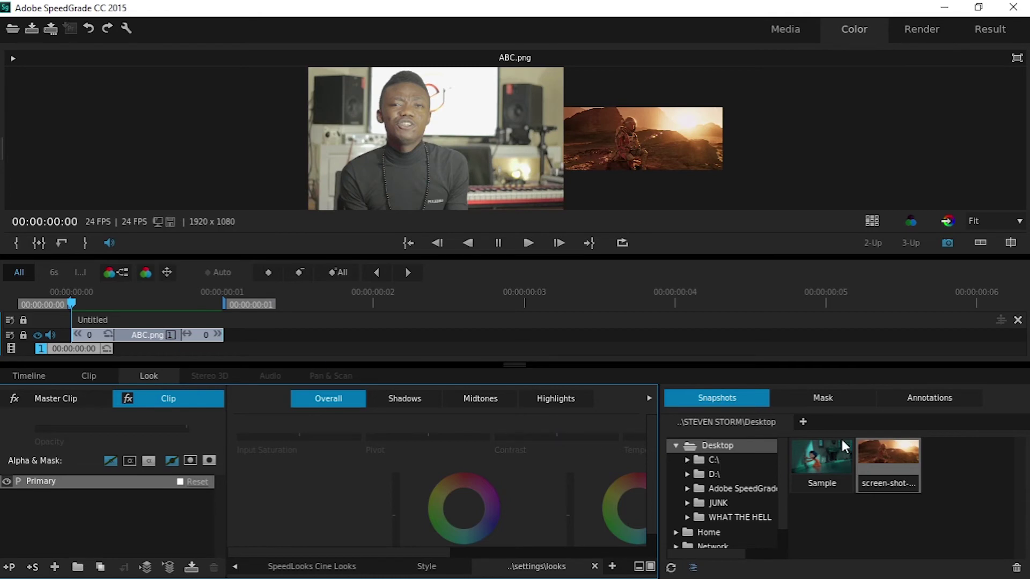
Auto-match ABC.png to the teal Sample snapshot, then reselect the desert screen-shot reference.
left_click(830, 464)
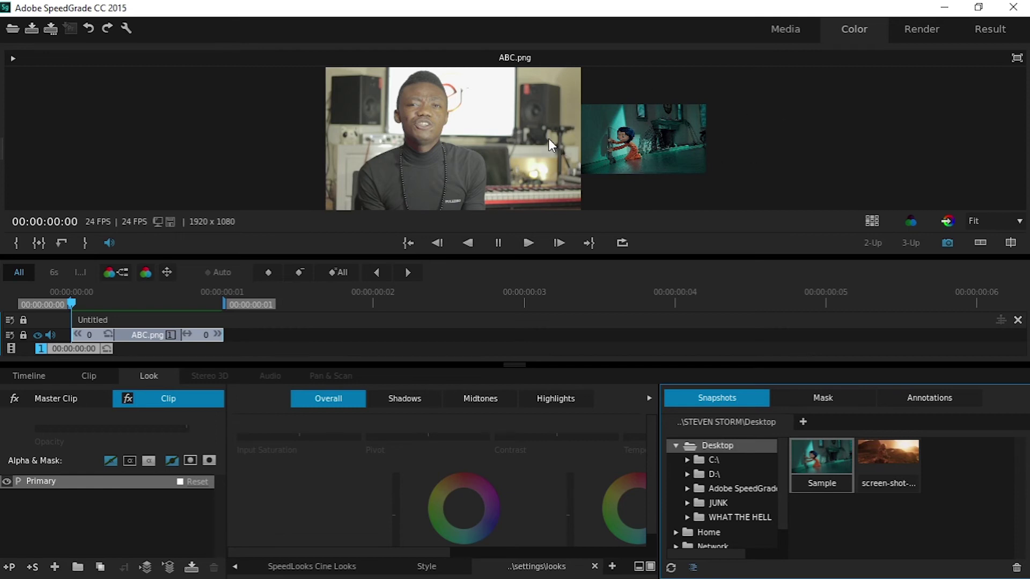
left_click(946, 225)
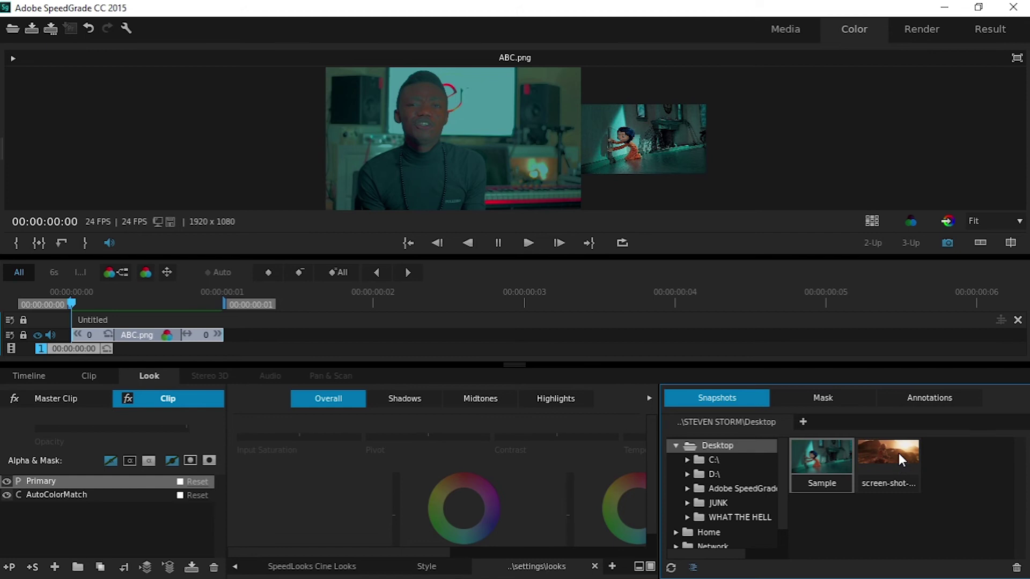
left_click(899, 452)
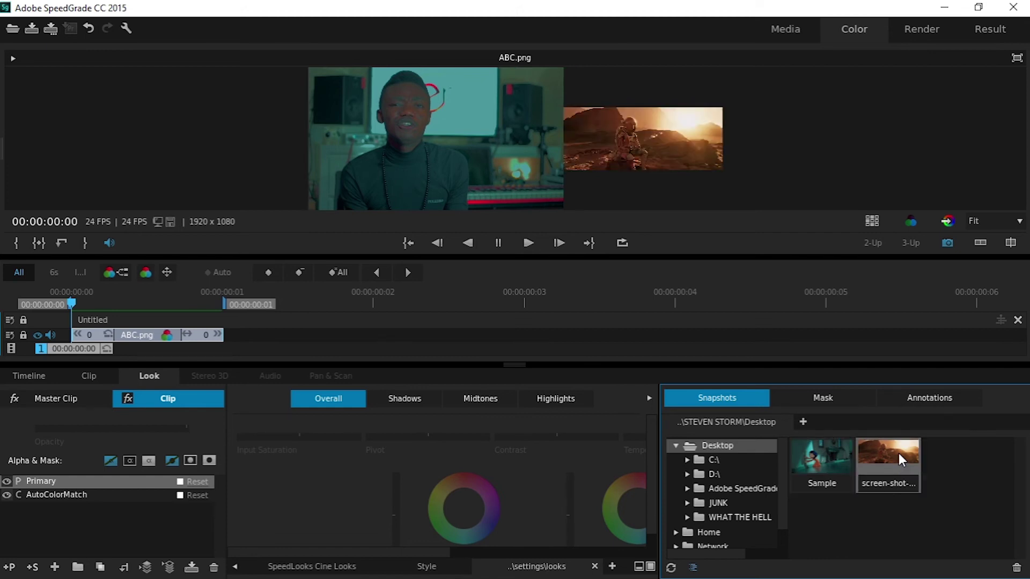
Re-run Match look to master playhead so ABC.png takes on the warm, brown desert tones of the astronaut reference.
left_click(954, 218)
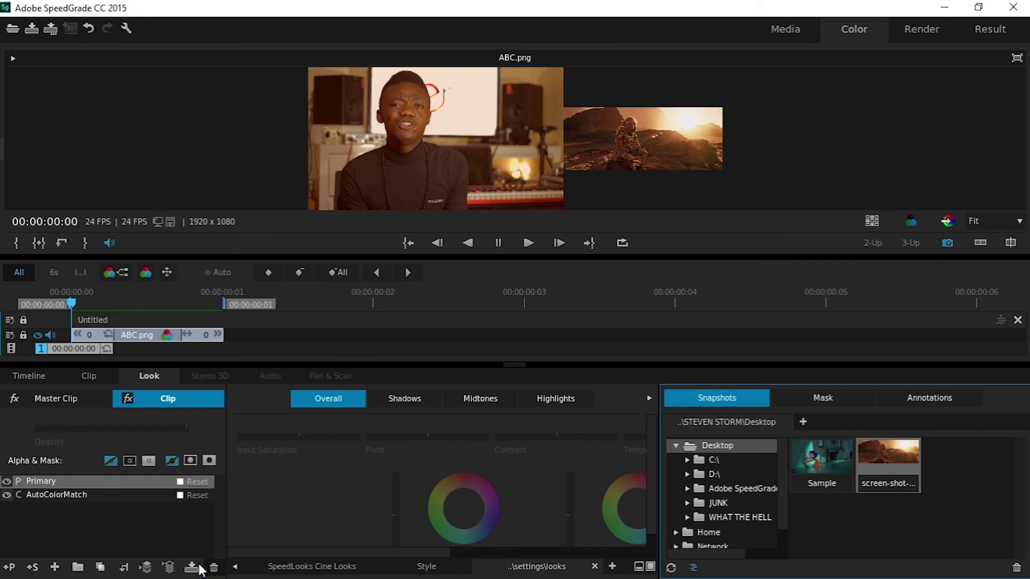
Save the warm grade as look Untitled_3 and start exporting it as a zip.
left_click(193, 572)
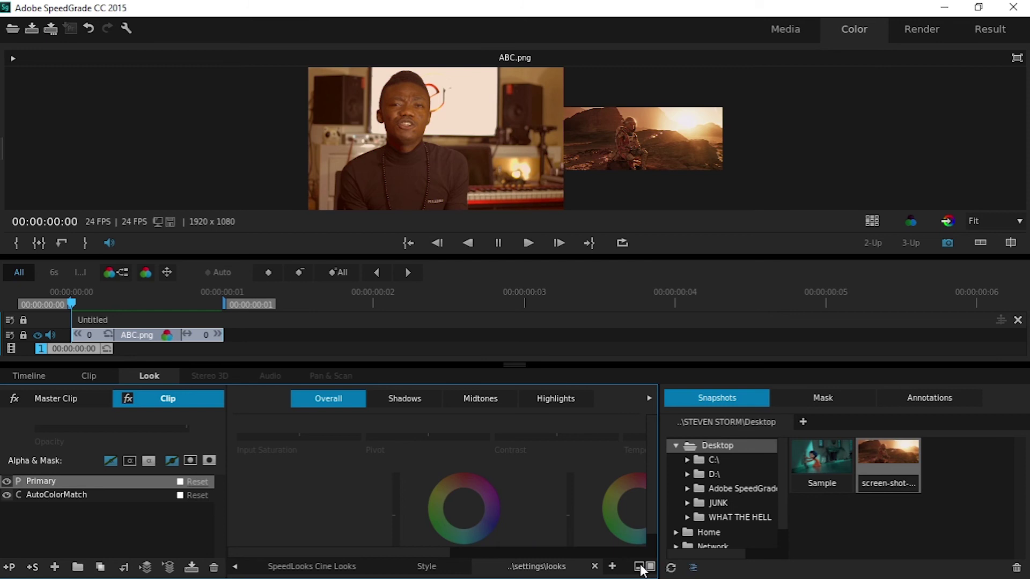
left_click(639, 567)
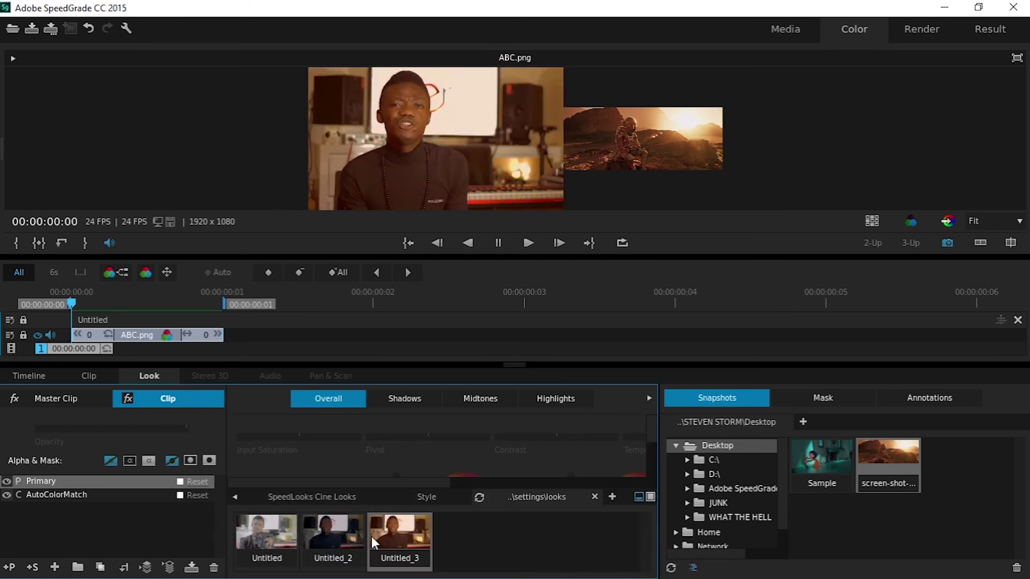
right_click(400, 531)
left_click(413, 539)
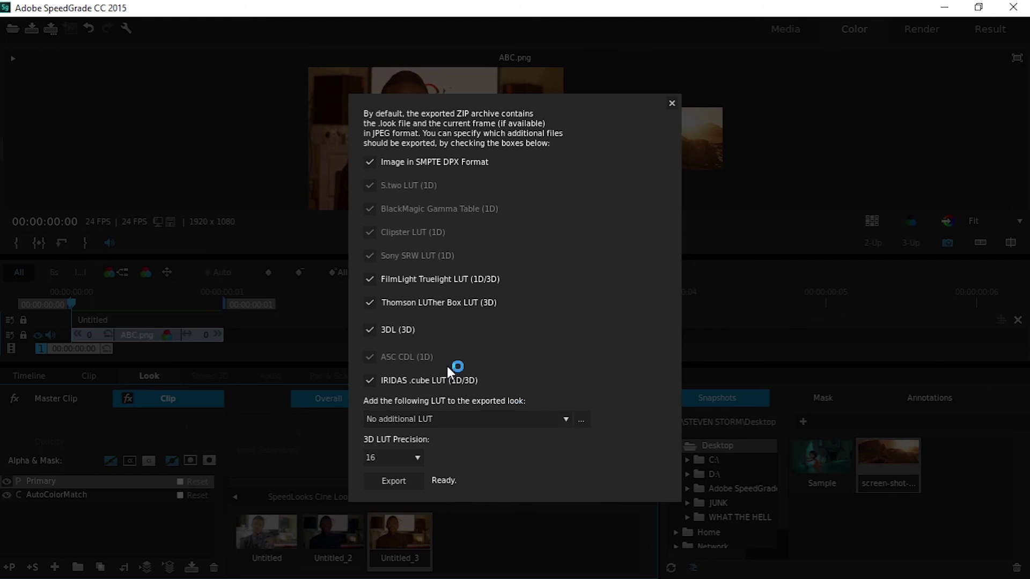
left_click(397, 481)
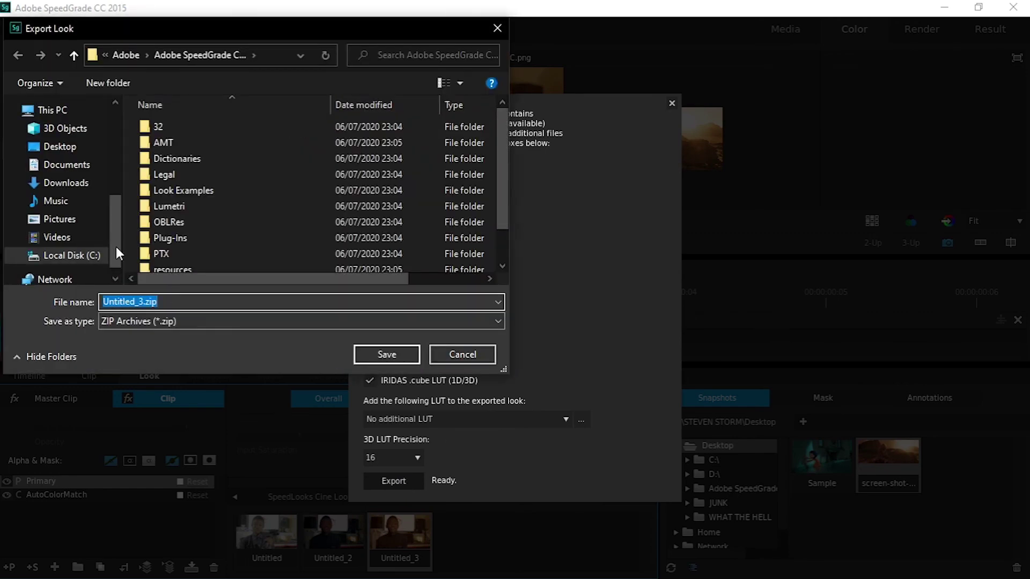
Save the look archive to the Desktop as LUT SAMPLE3.zip.
left_click(60, 146)
left_click(124, 301)
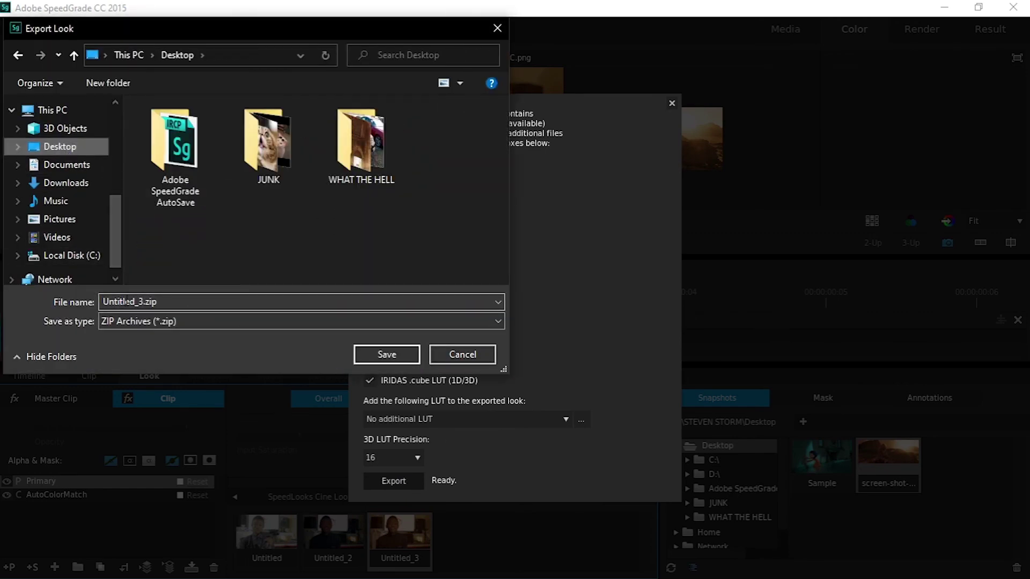
double_click(132, 302)
left_click(135, 303)
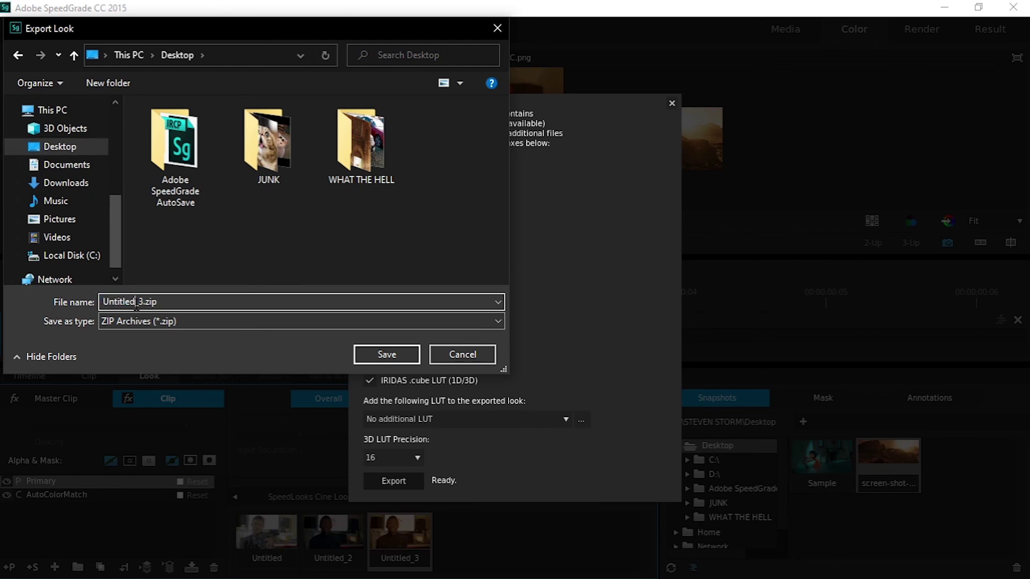
key("shift+Home")
type("LUT SAMPLLE")
key("BackSpace")
key("BackSpace")
type("E")
left_click(387, 353)
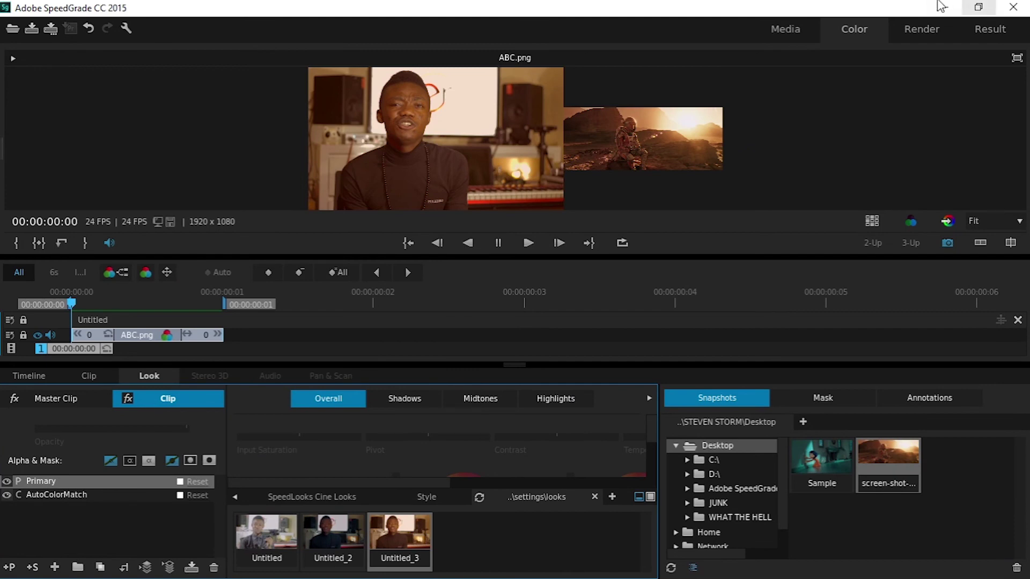
Minimize SpeedGrade to confirm LUT SAMPLE3.zip is on the Desktop.
left_click(936, 7)
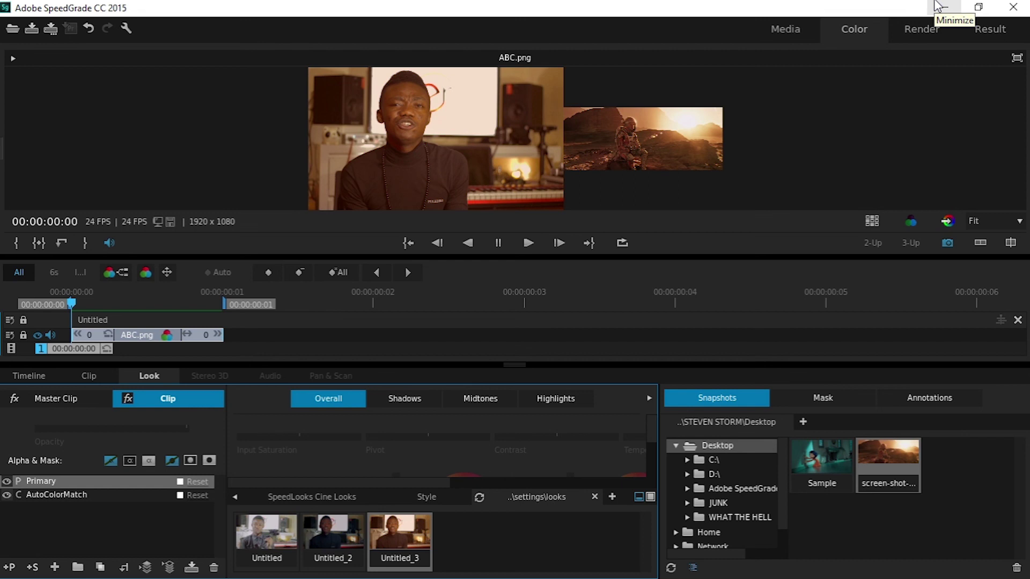
Apply the saved Untitled_2 look to ABC.png for a cooler, darker grade.
double_click(320, 541)
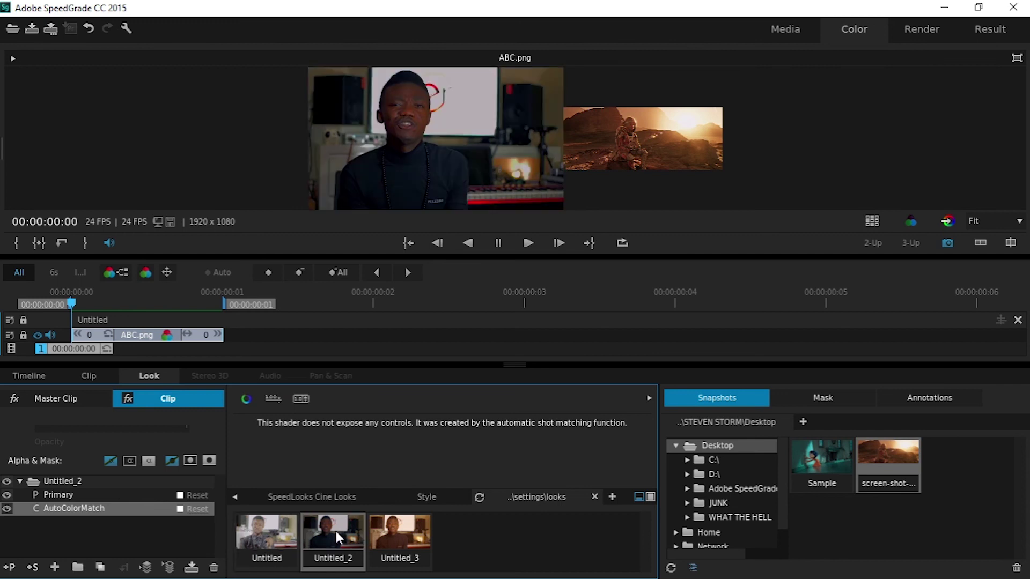